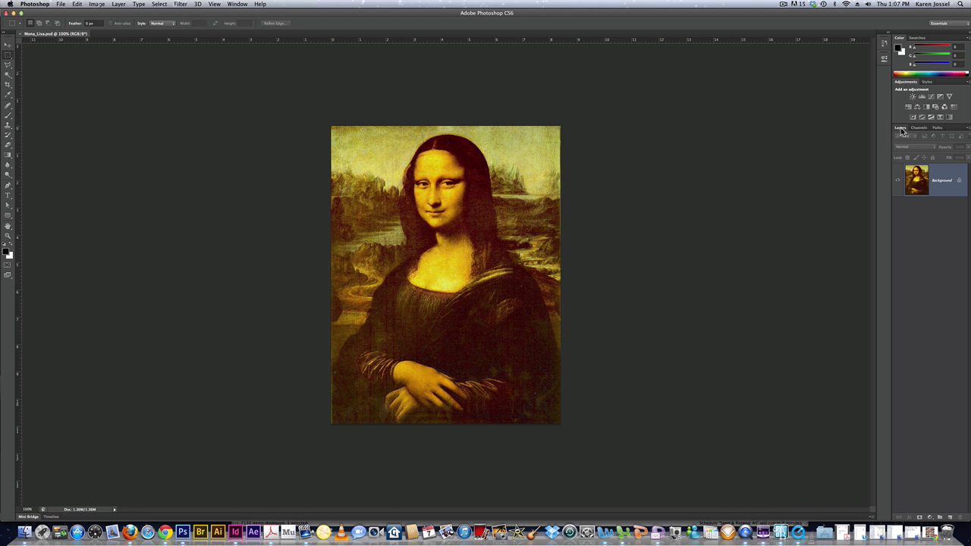
- Float the Layers and Channels panels beside the painting and lengthen both so they stand next to each other
drag(901, 130, 622, 61)
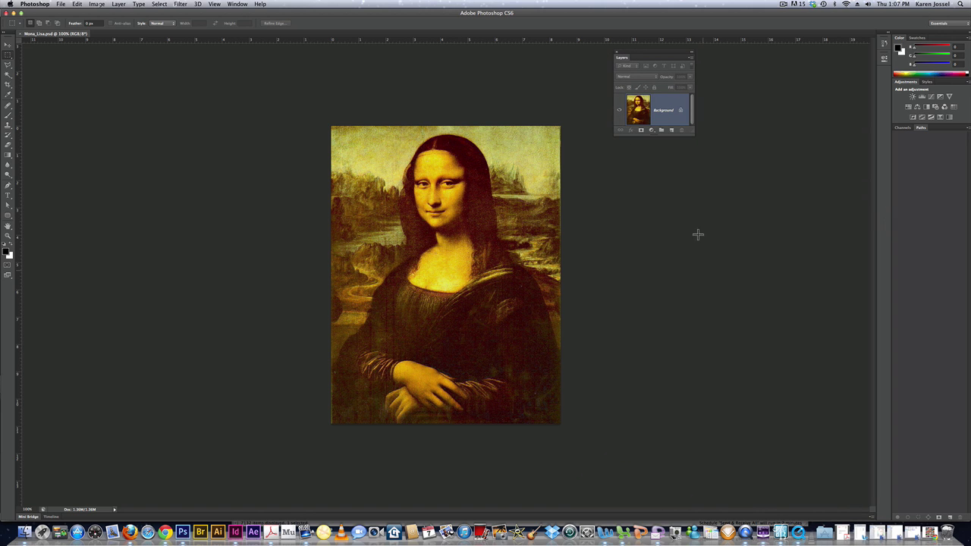
drag(694, 135, 712, 375)
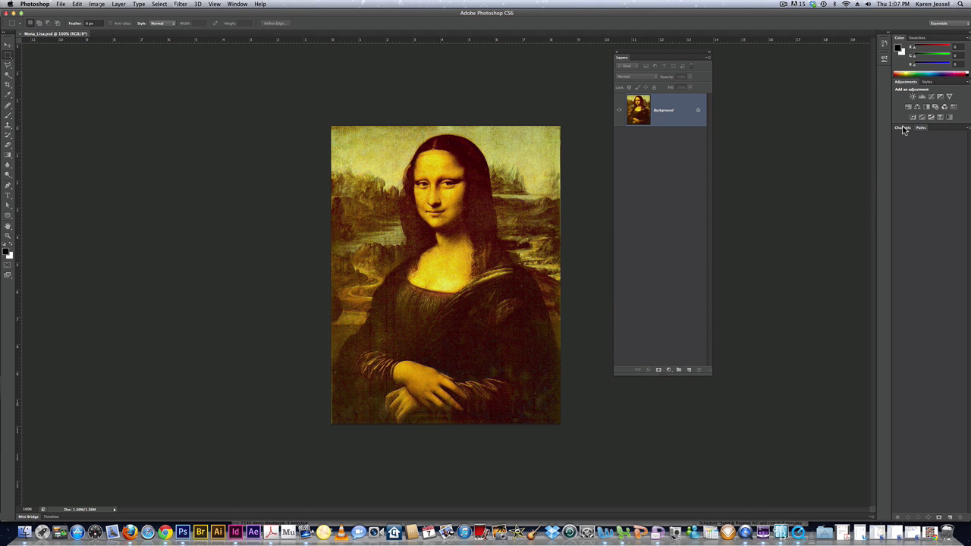
drag(903, 129, 733, 54)
drag(797, 91, 809, 368)
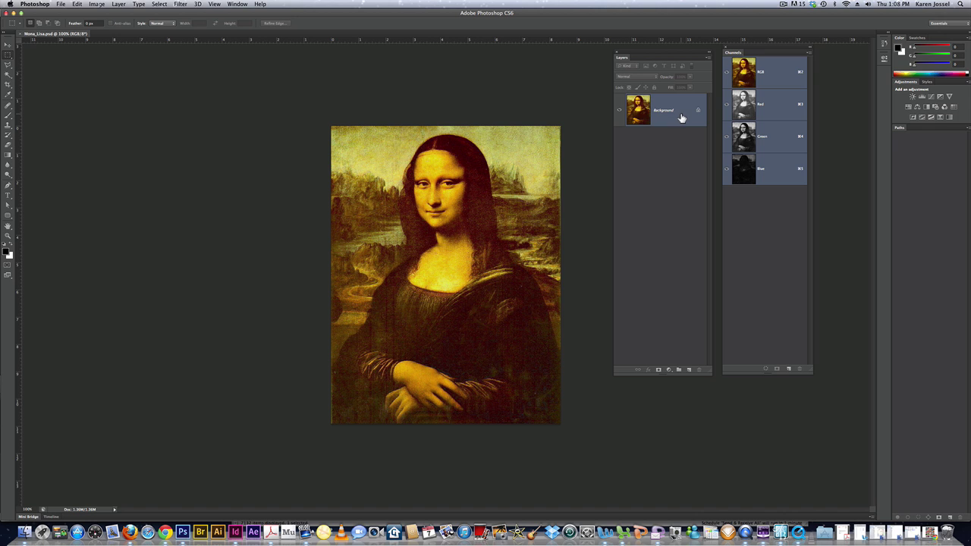
- Convert the Background into a regular layer named mona
double_click(681, 117)
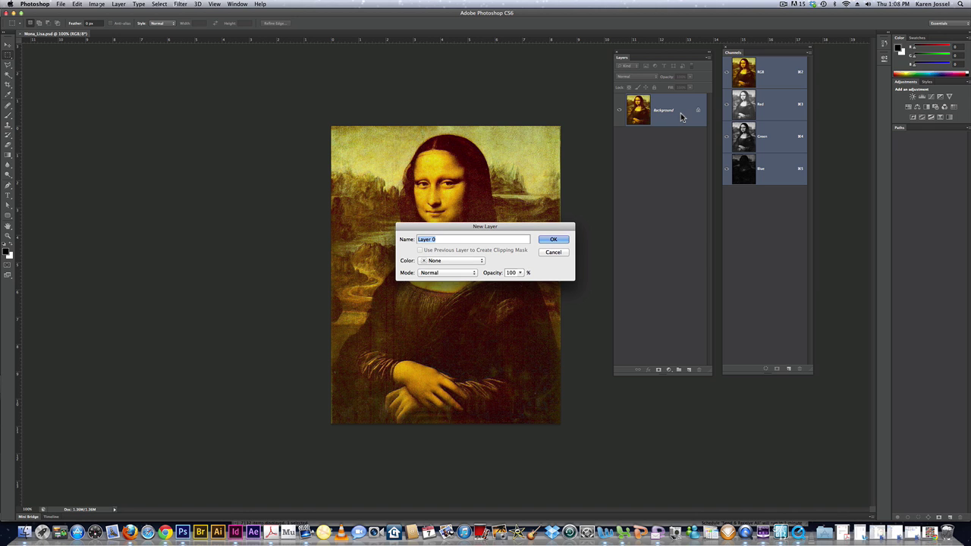
text(mona)
key(Return)
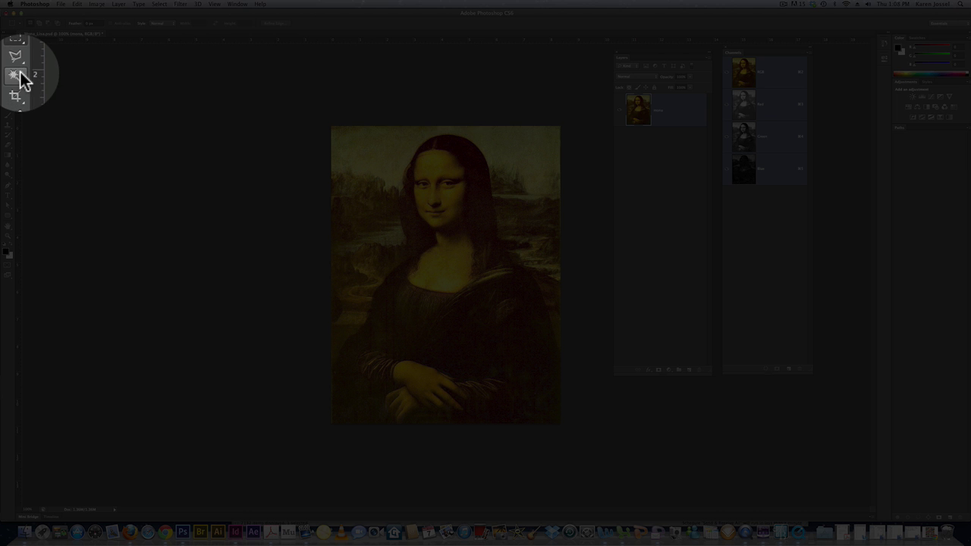
- Select the sky and the landscape right of the figure with the Quick Selection tool, using a smaller brush
click(9, 75)
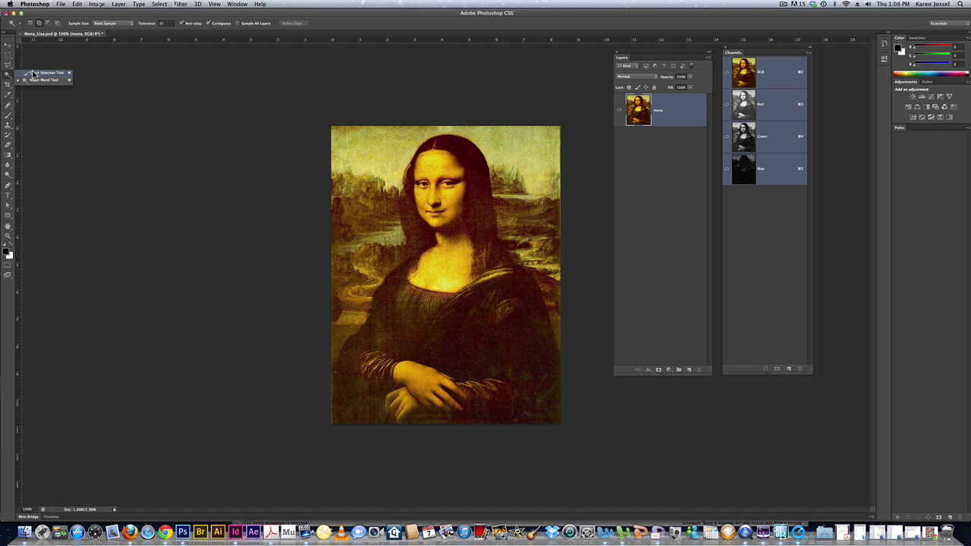
click(33, 73)
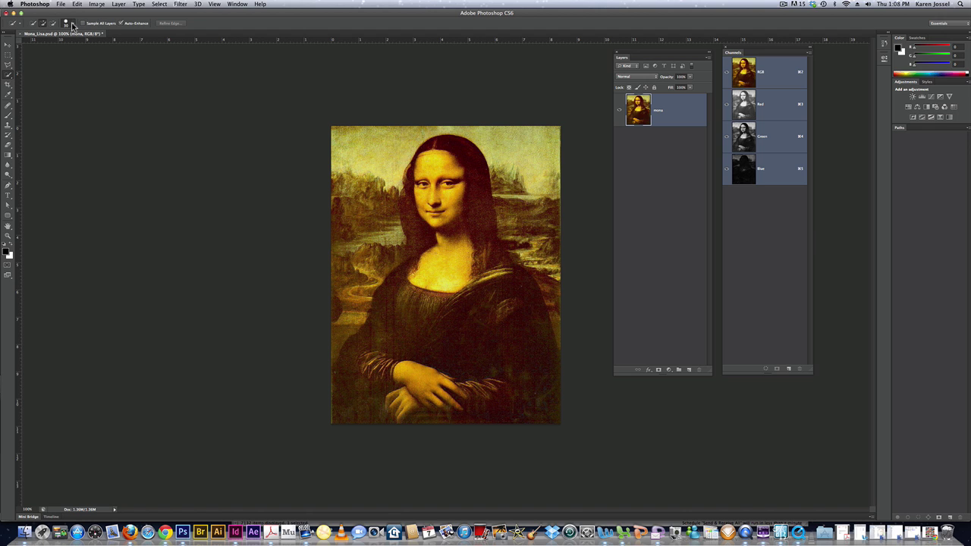
click(72, 24)
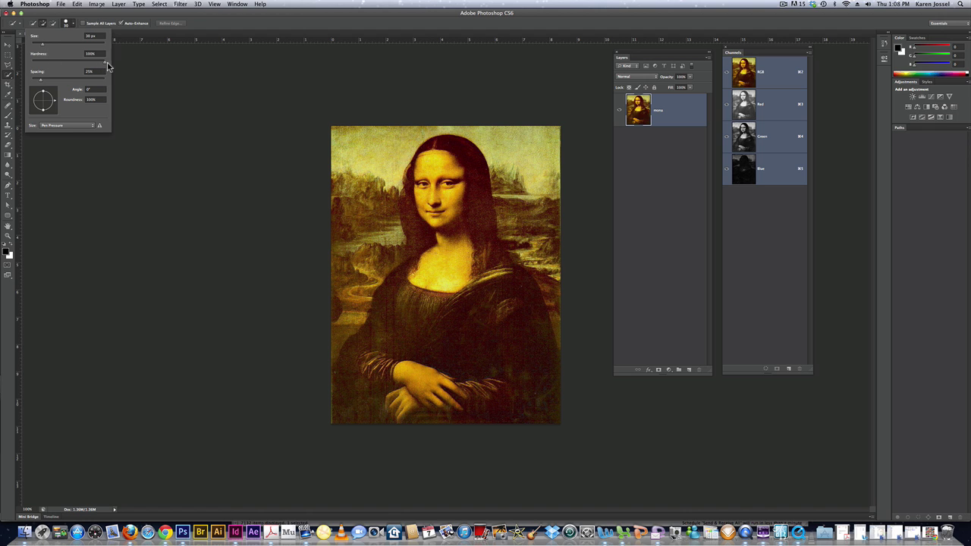
drag(43, 44, 36, 48)
key(Return)
mouse_move(345, 139)
mouse_down()
mouse_move(367, 165)
mouse_move(387, 152)
mouse_move(390, 167)
mouse_up()
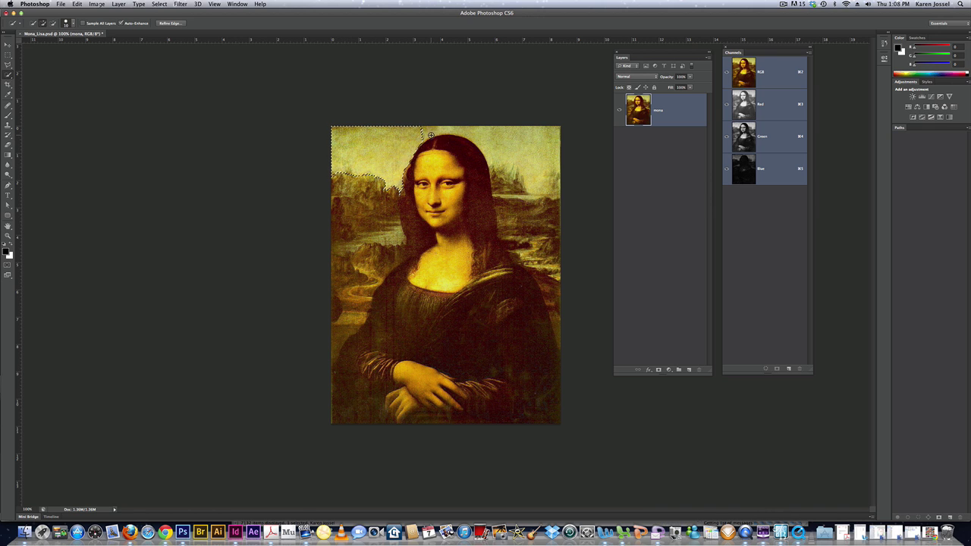
mouse_move(495, 140)
mouse_down()
mouse_move(526, 176)
mouse_move(517, 196)
mouse_move(546, 203)
mouse_move(531, 228)
mouse_up()
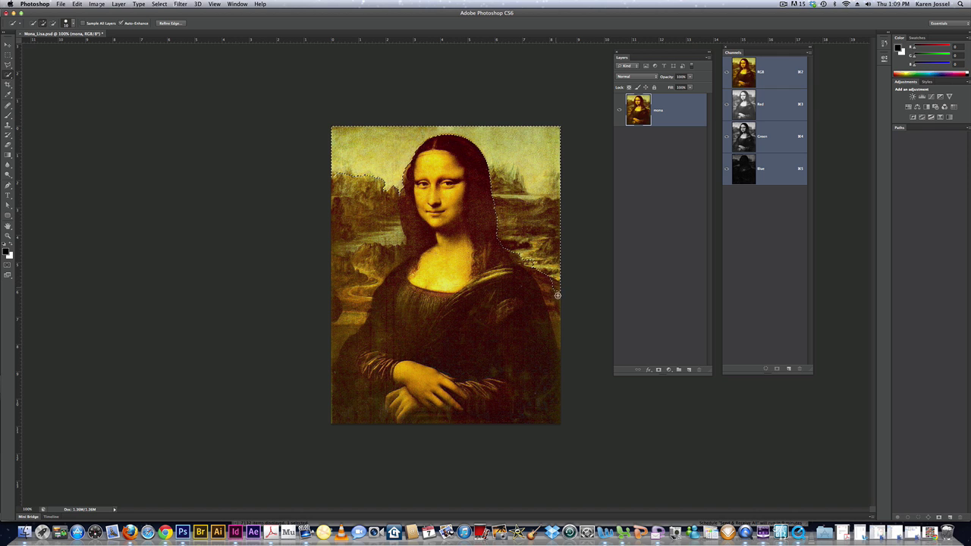
drag(561, 314, 561, 324)
- Extend the selection over the landscape left of the figure, undoing strokes that spill onto the face and chest
mouse_move(373, 217)
mouse_down()
mouse_move(374, 235)
mouse_move(400, 229)
mouse_move(401, 255)
mouse_move(351, 264)
mouse_move(400, 260)
mouse_up()
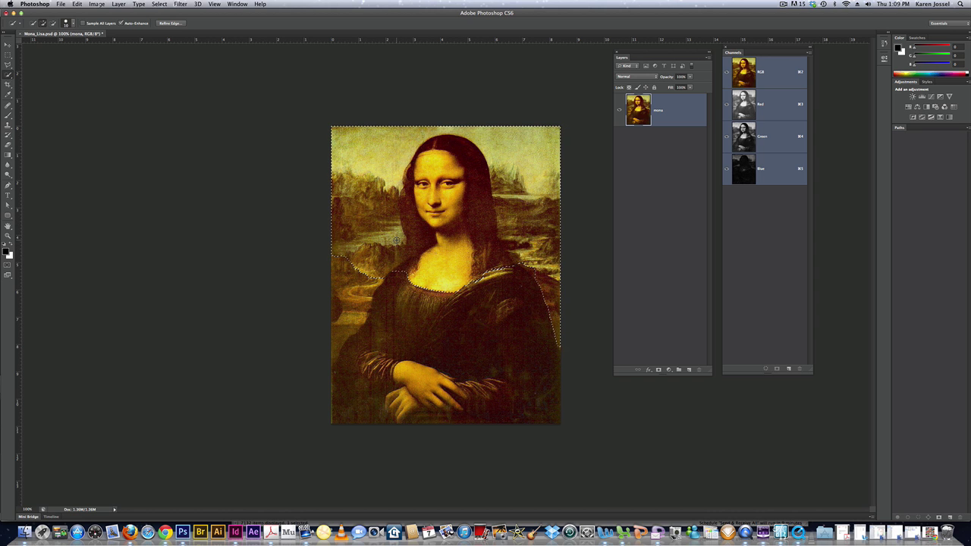
key(super+z)
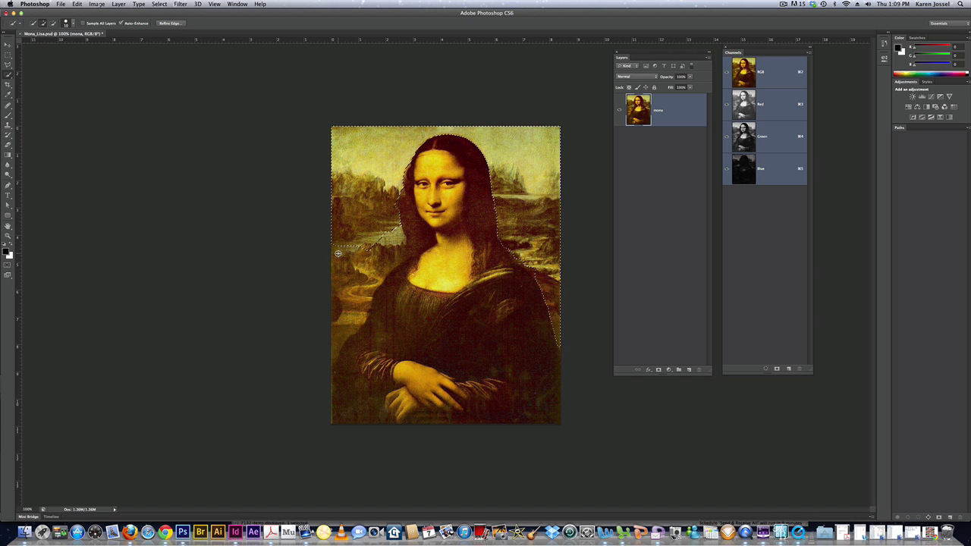
drag(337, 271, 332, 359)
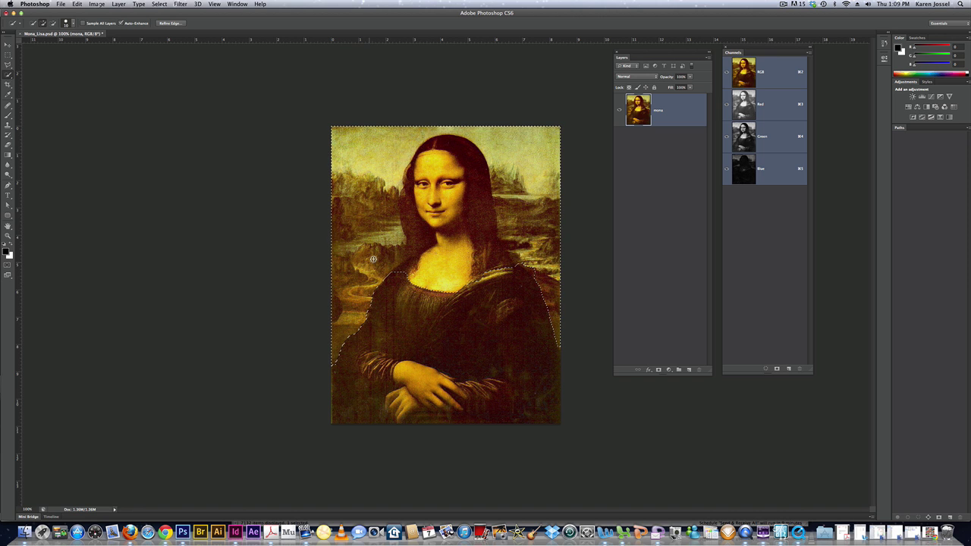
drag(370, 261, 371, 259)
key(super+z)
drag(393, 236, 392, 251)
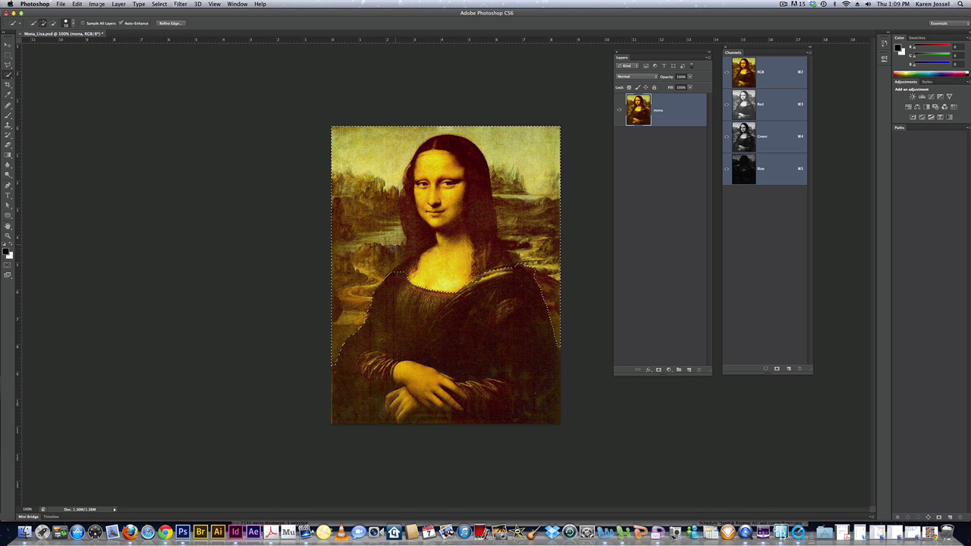
key(super+z)
key(super+z)
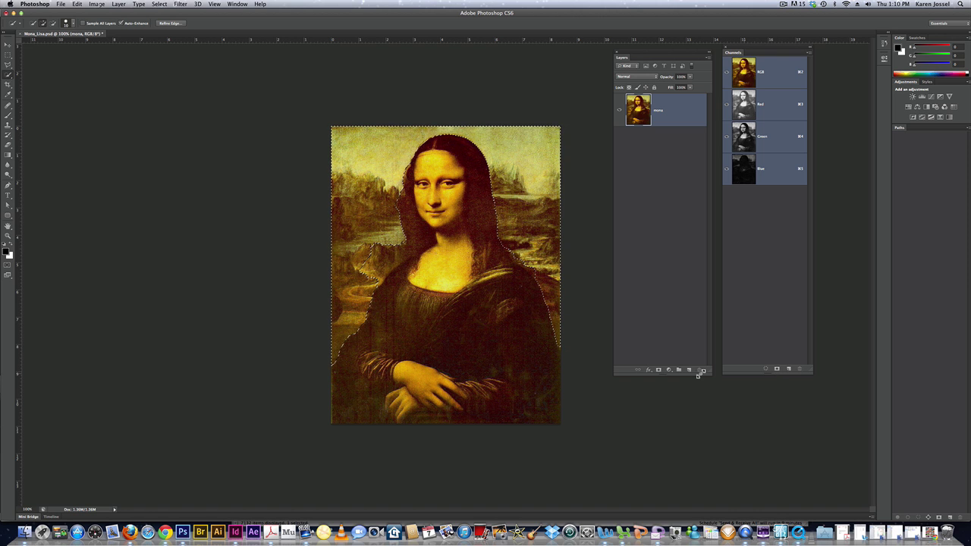
- In Quick Mask mode, brush white over the leftover red patch beside the left shoulder and return to standard mode
click(8, 266)
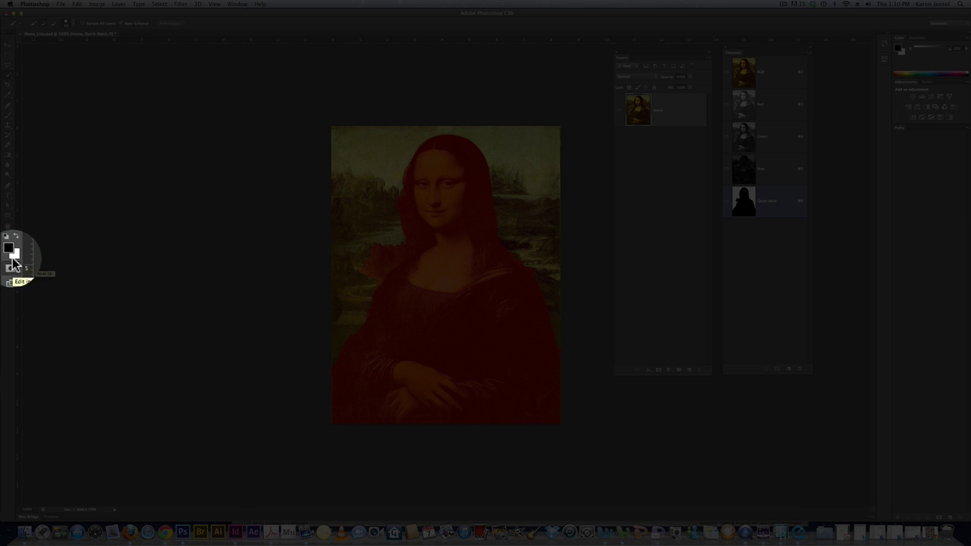
click(13, 118)
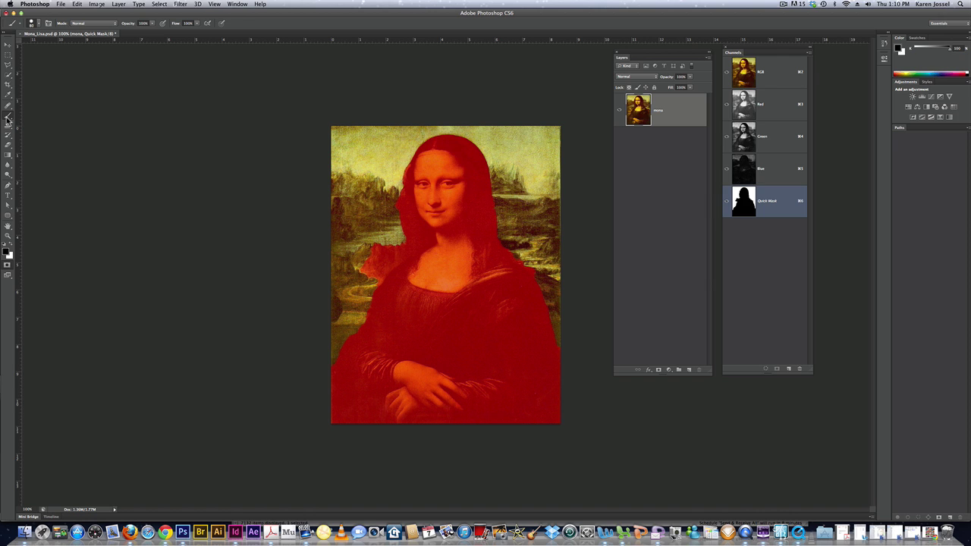
click(11, 247)
key(bracketleft)
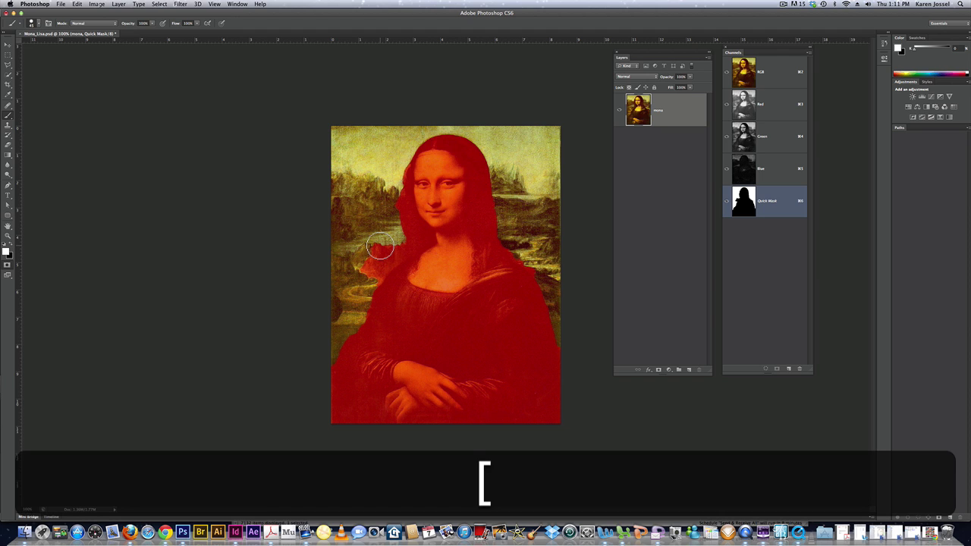
mouse_move(388, 250)
mouse_down()
mouse_move(371, 276)
mouse_move(395, 250)
mouse_move(375, 281)
mouse_move(361, 284)
mouse_move(383, 241)
mouse_up()
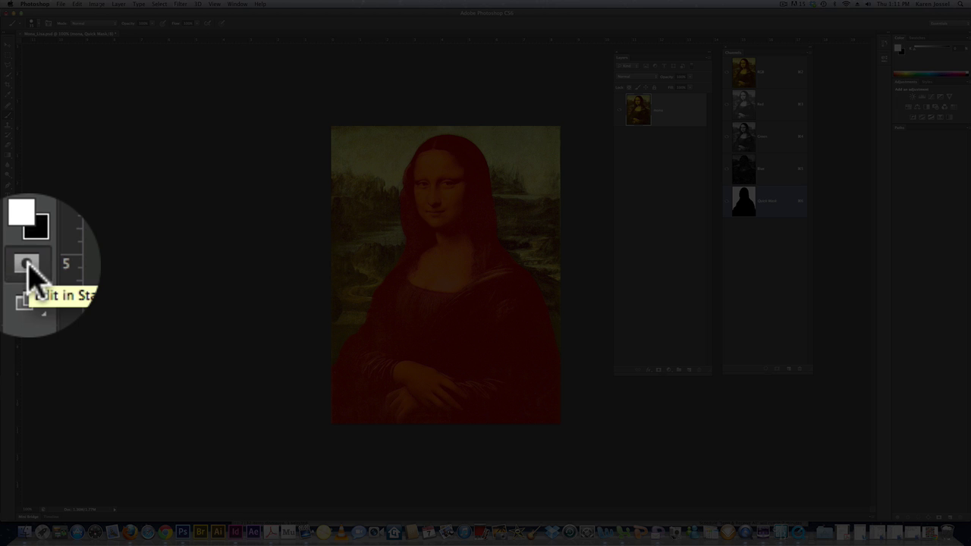
click(7, 264)
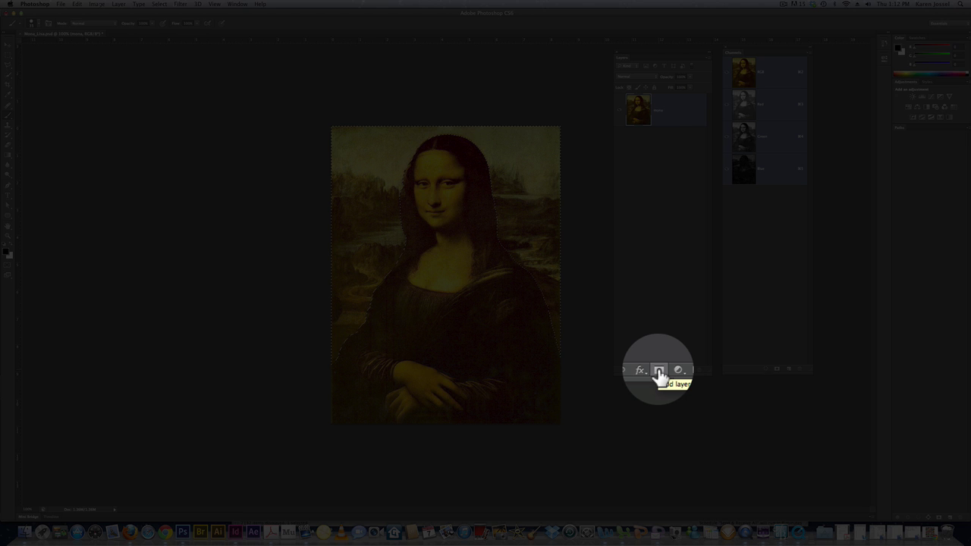
- Add a layer mask to the mona layer from the selection and invert the mask to hide the background
alt+click(658, 370)
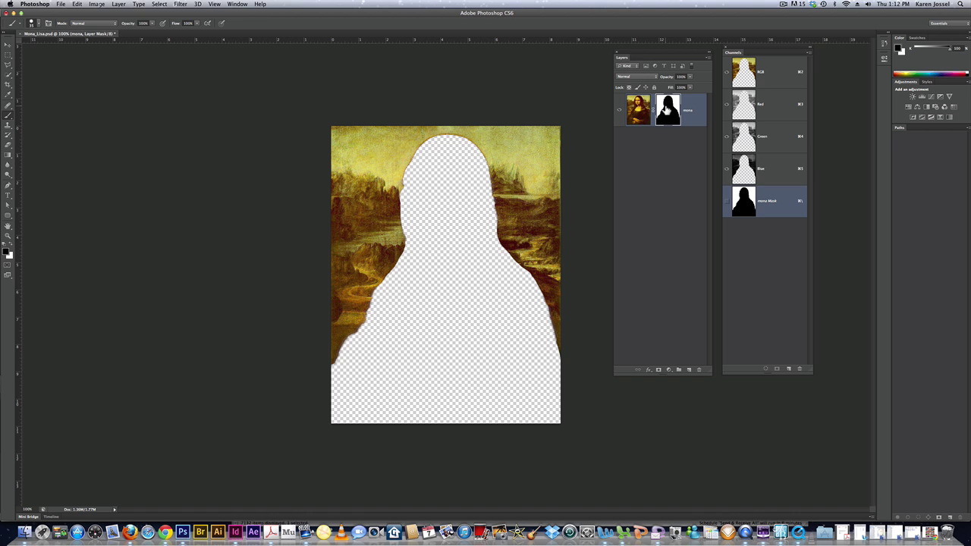
click(634, 106)
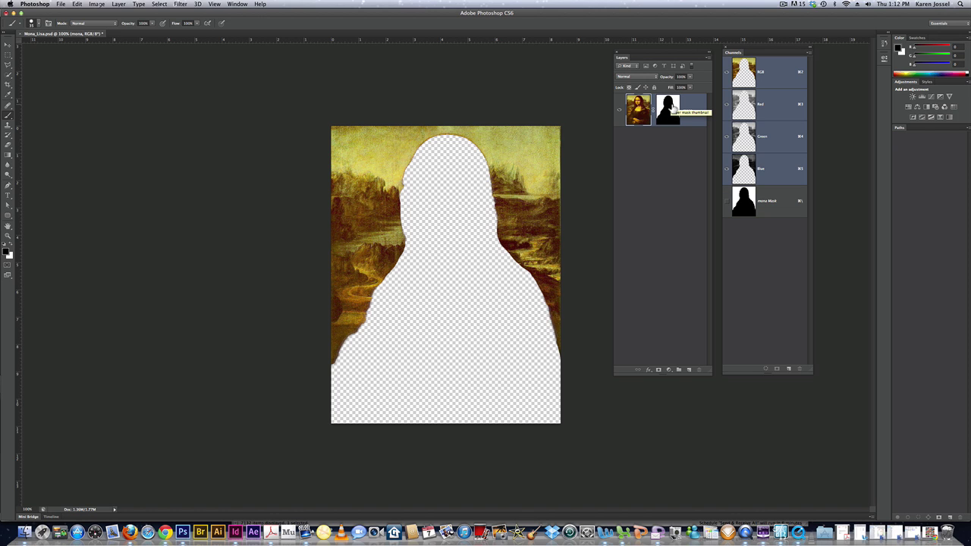
click(672, 108)
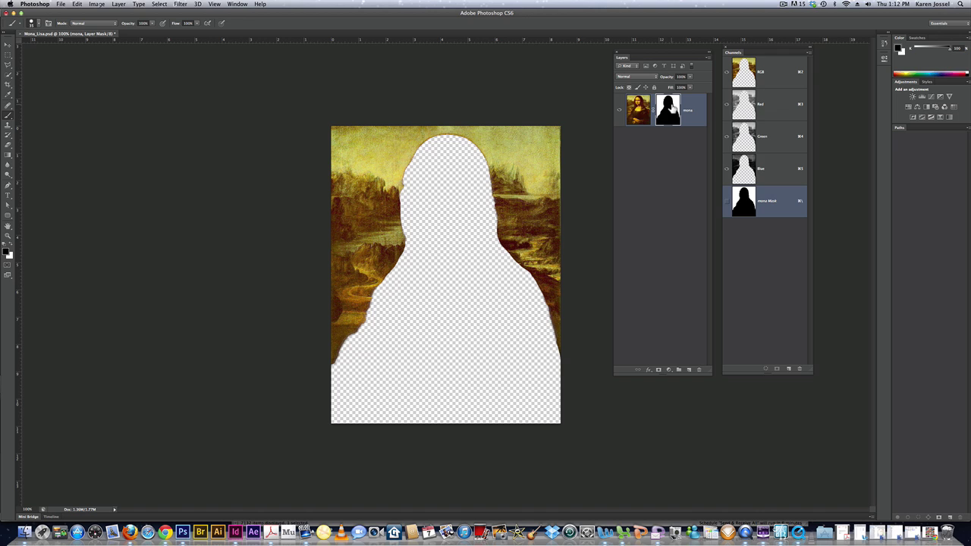
click(640, 107)
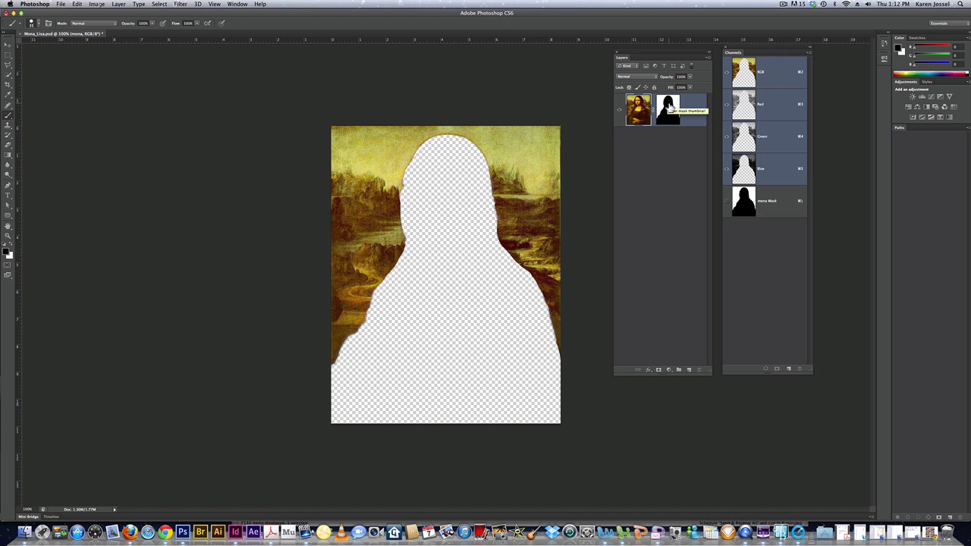
click(669, 106)
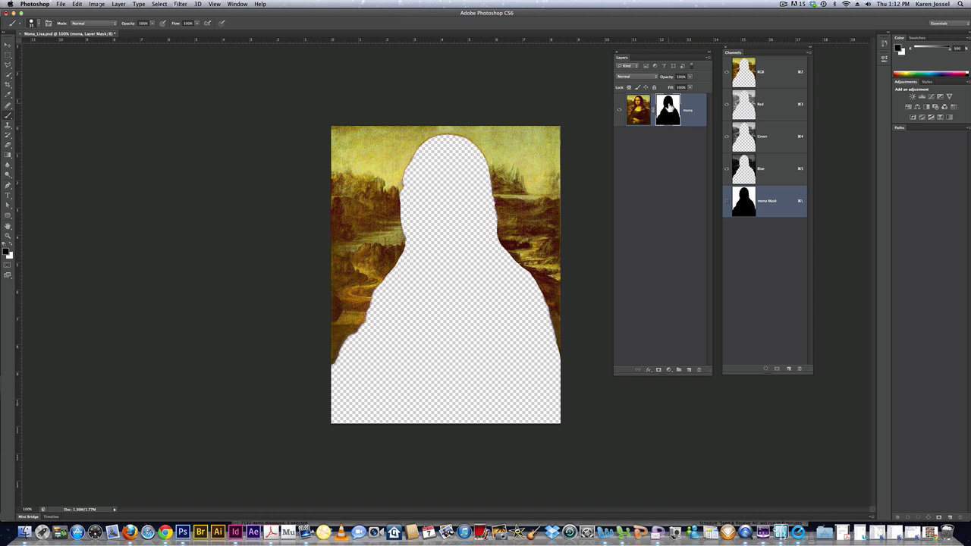
key(super+i)
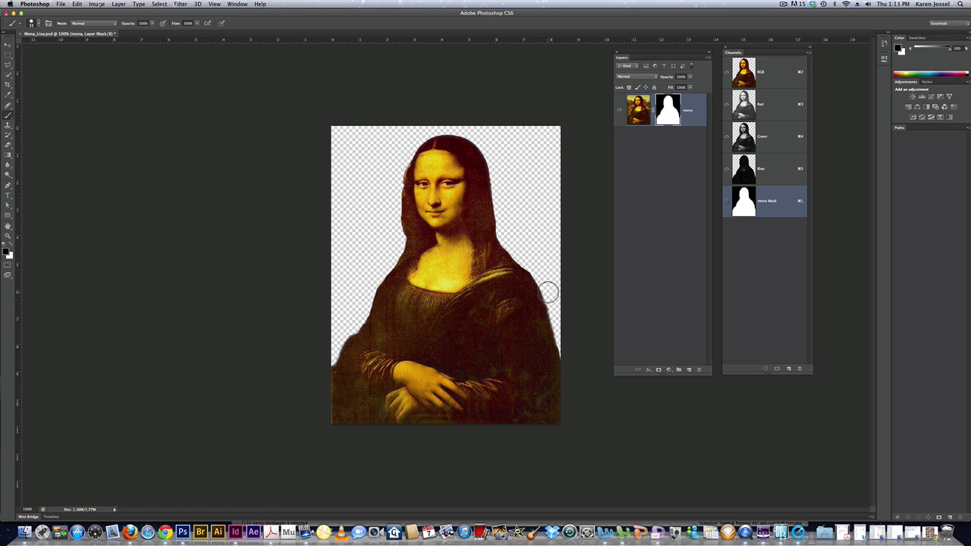
- Paint a black stroke on the mask across the figure's right-hand sleeve and restore the area with white
drag(554, 311, 479, 327)
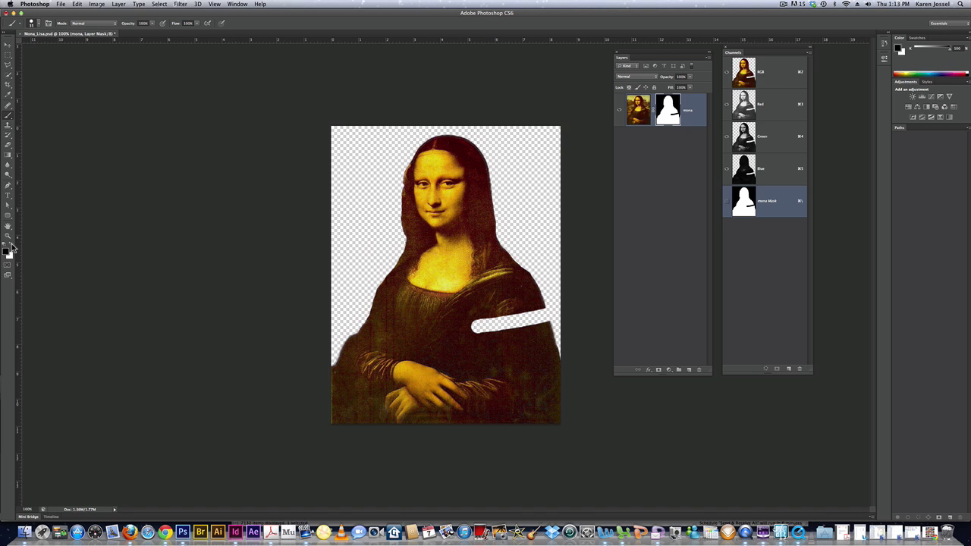
key(x)
mouse_move(534, 304)
mouse_down()
mouse_move(538, 309)
mouse_move(544, 332)
mouse_move(530, 308)
mouse_move(533, 334)
mouse_move(523, 310)
mouse_move(514, 335)
mouse_move(483, 317)
mouse_up()
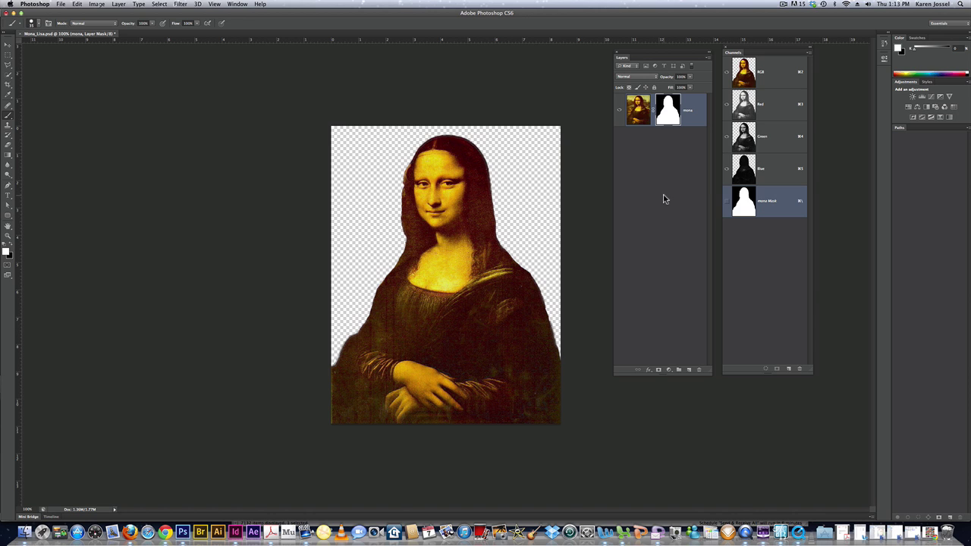
- Display the layer mask alone, paint black over the stray marks left of the shoulder, and return to the image
key(alt)
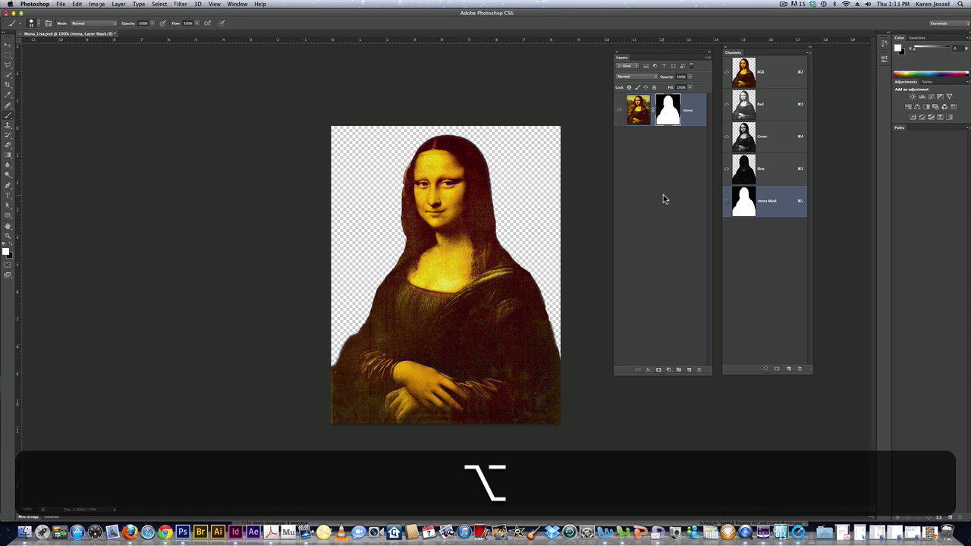
alt+click(671, 113)
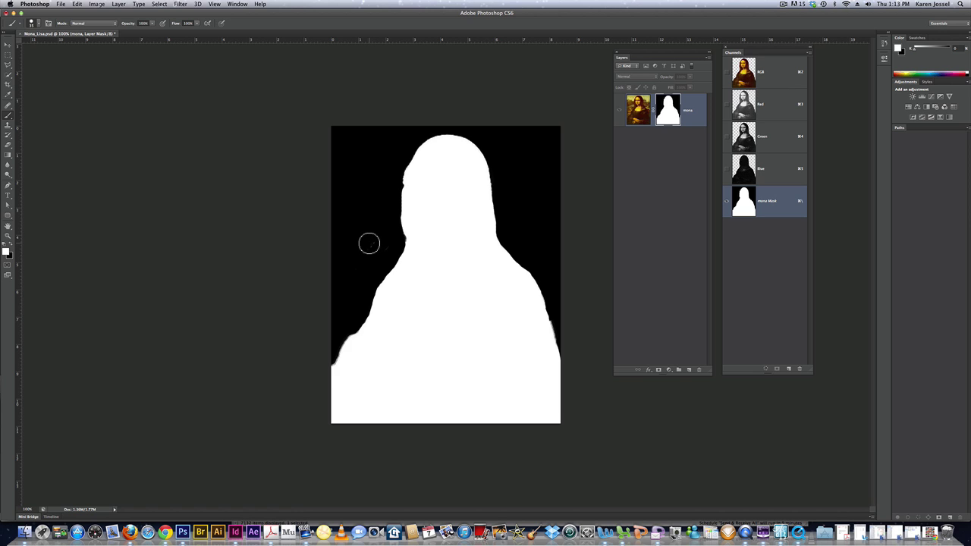
key(x)
drag(375, 238, 360, 258)
click(638, 107)
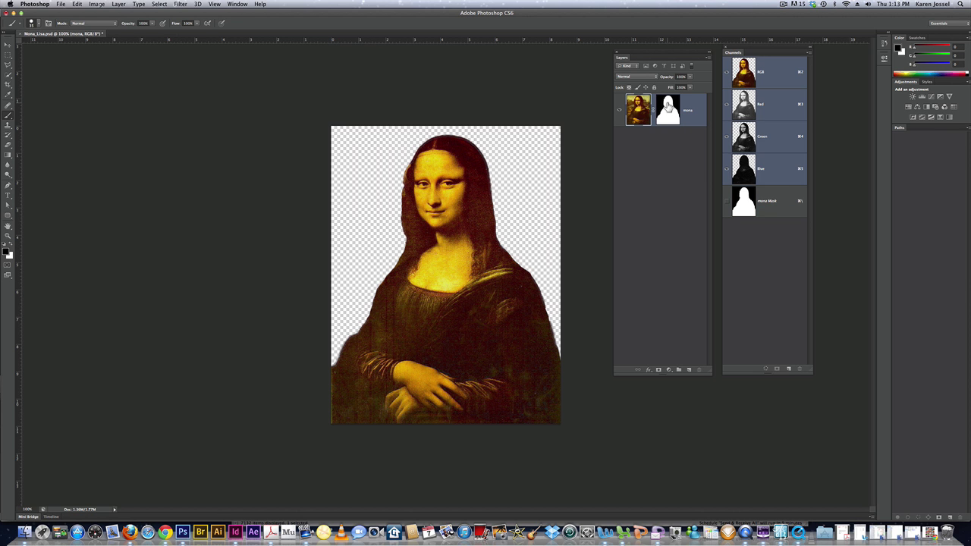
- Disable the mona layer's mask to compare with the full painting, and re-enable it
click(668, 106)
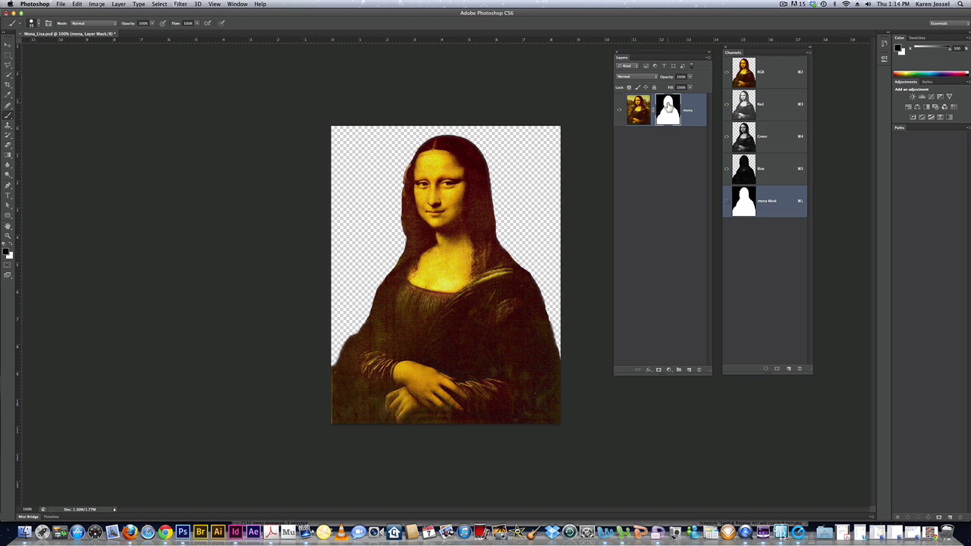
key(shift)
shift+click(668, 105)
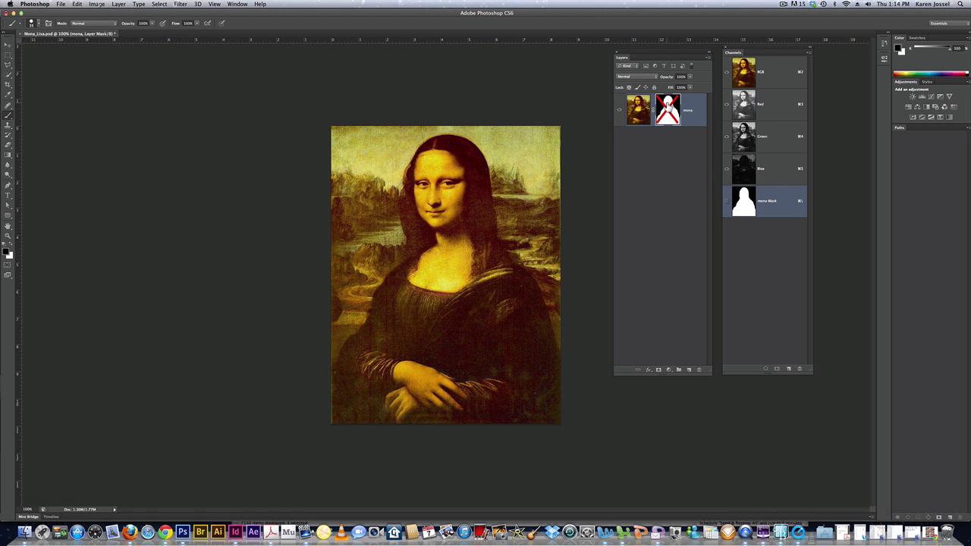
click(667, 105)
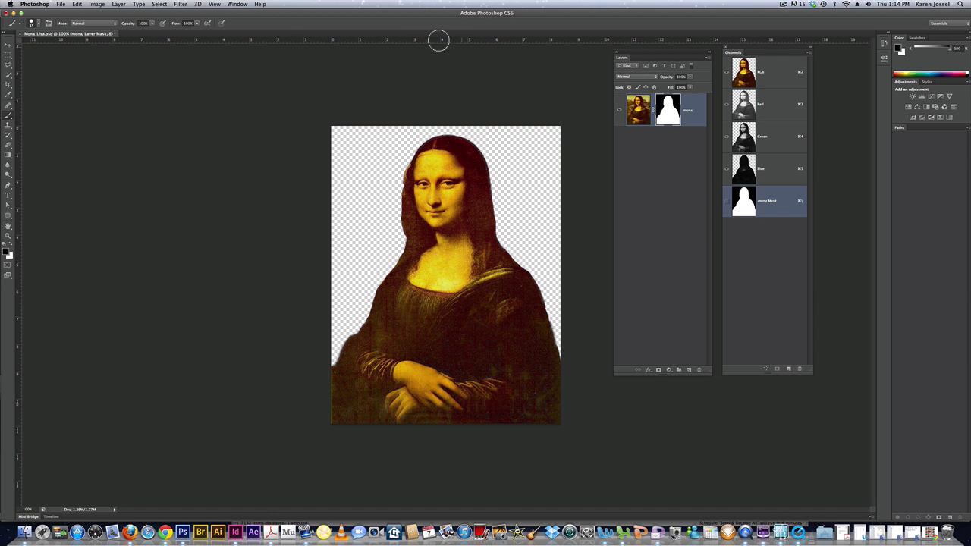
- Preview the photos in the tutorial folder and open the rainbow sky image file0001944464323.jpg
click(60, 4)
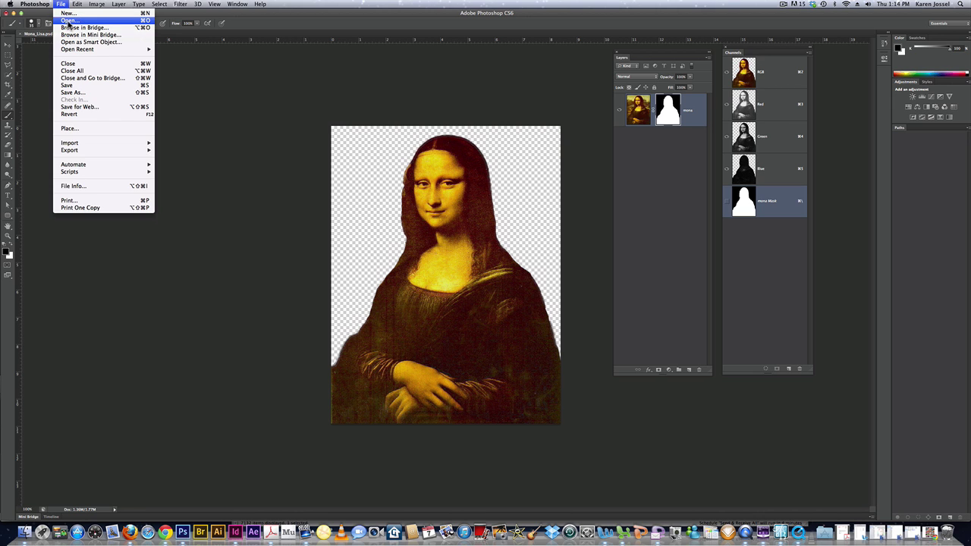
click(68, 26)
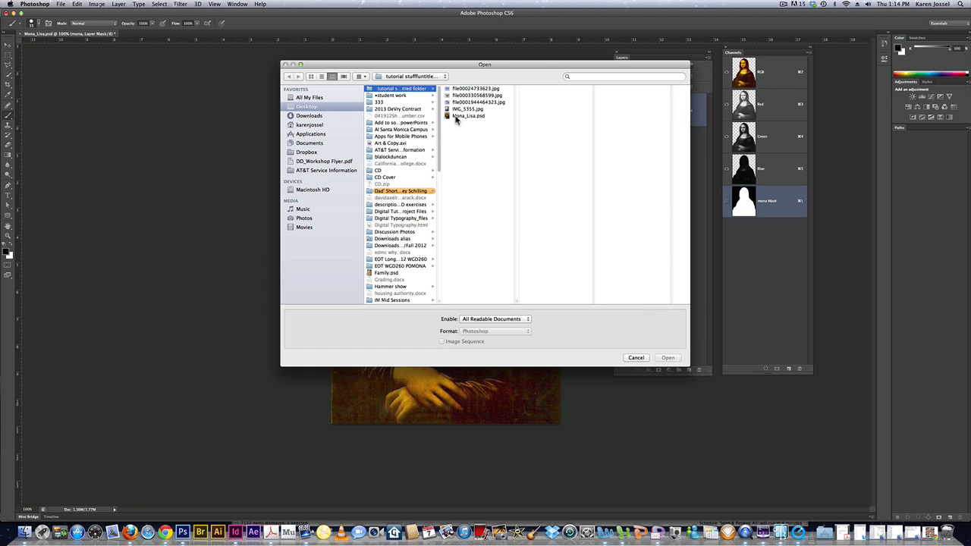
click(466, 90)
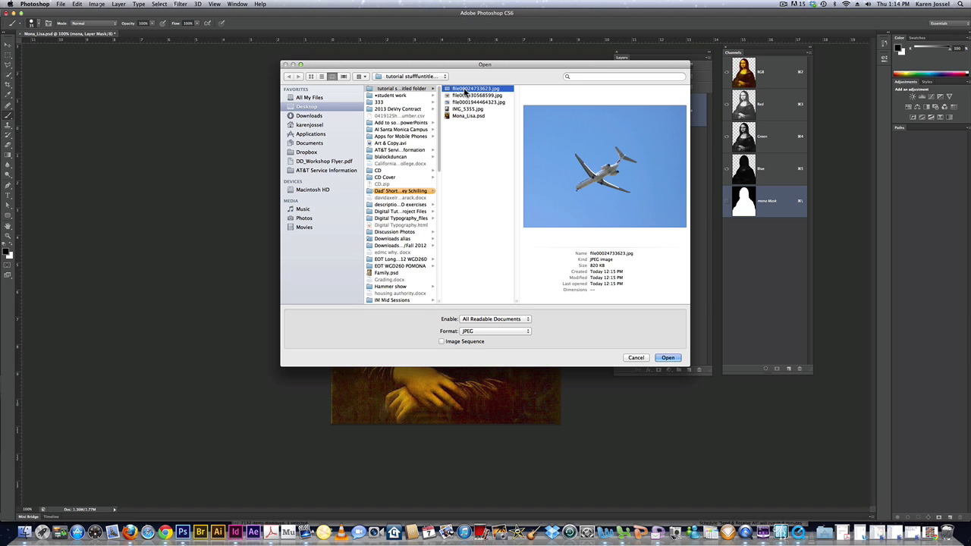
click(465, 95)
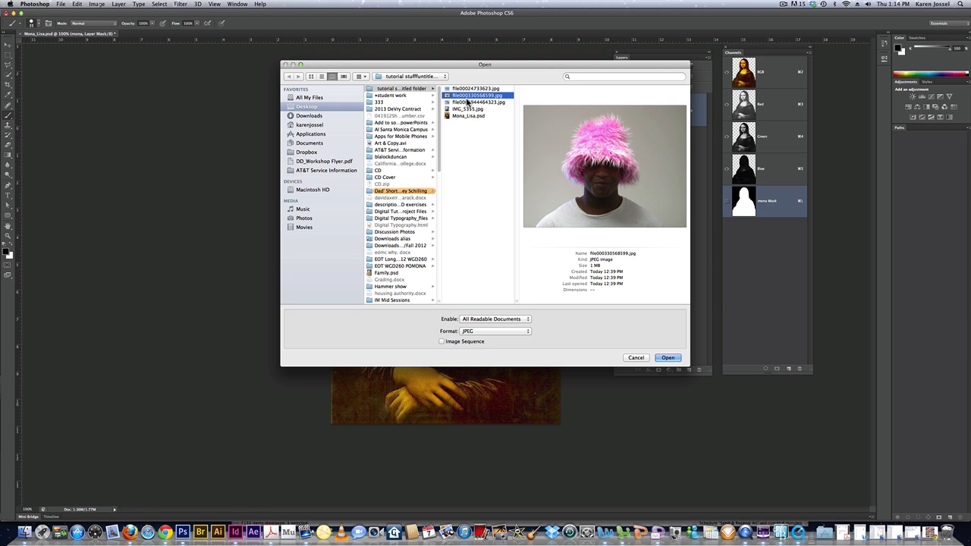
click(467, 102)
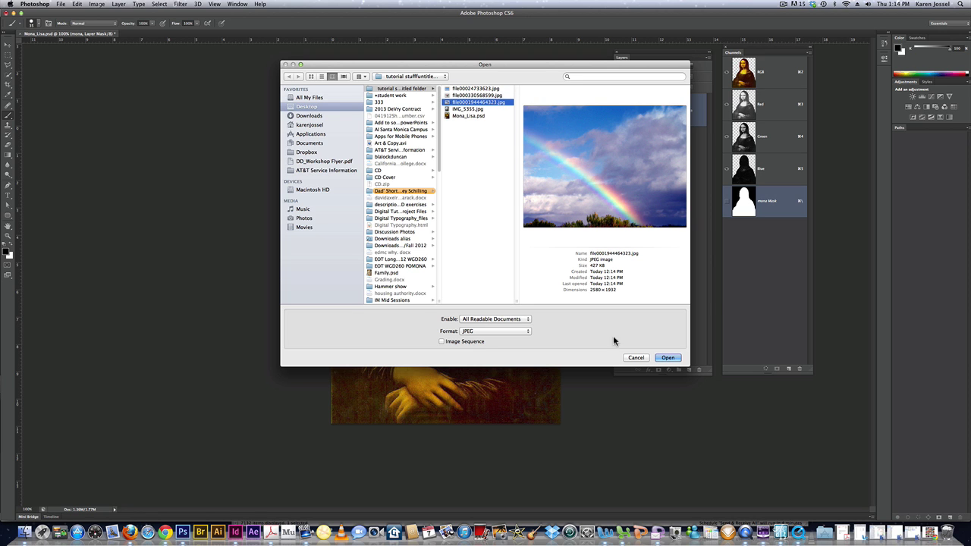
click(661, 362)
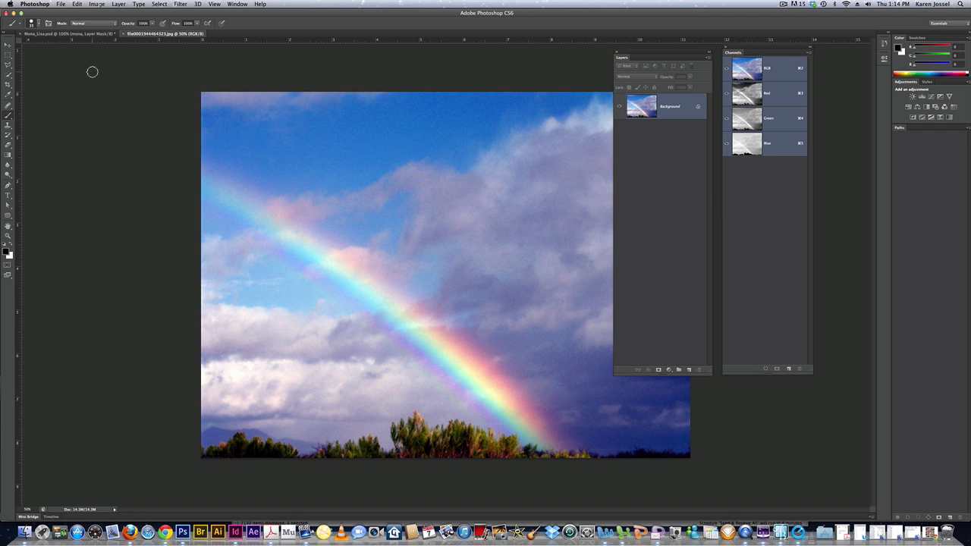
- Copy the rainbow photo into Mona_Lisa.psd with the Move tool and accept the color profile conversion
click(8, 45)
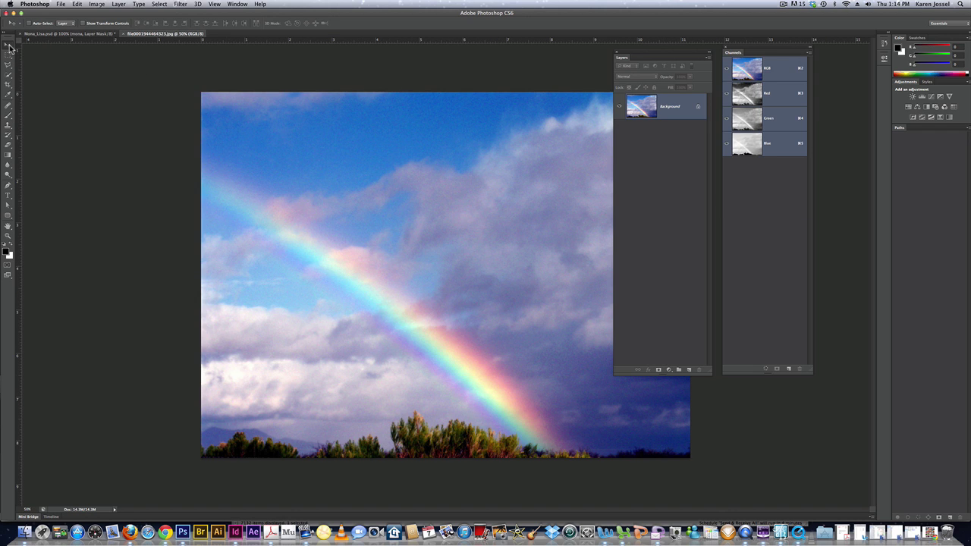
drag(12, 34, 40, 48)
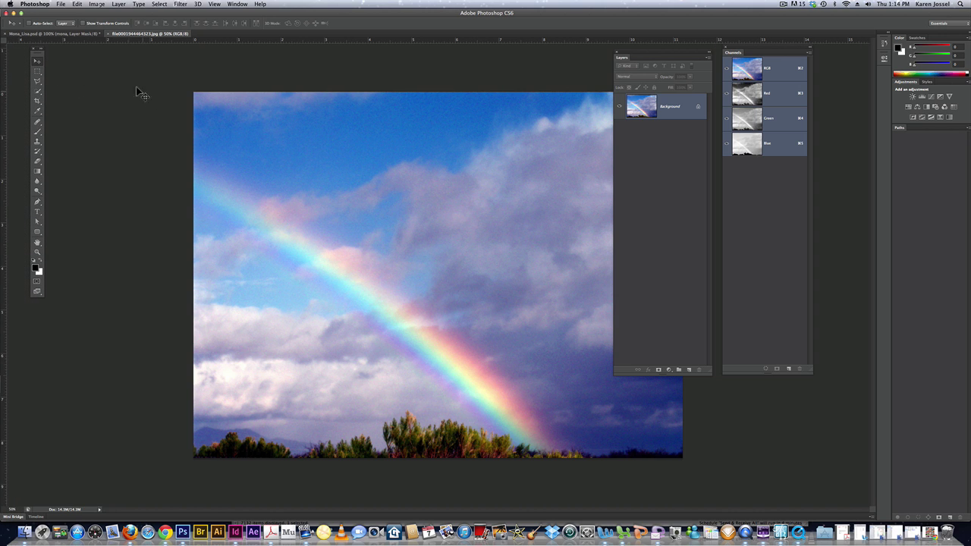
drag(219, 137, 268, 147)
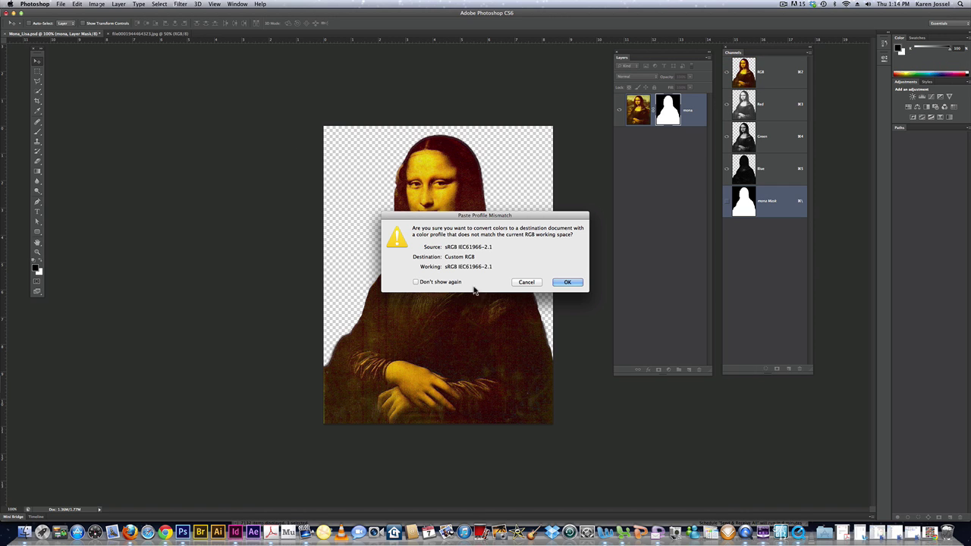
click(569, 282)
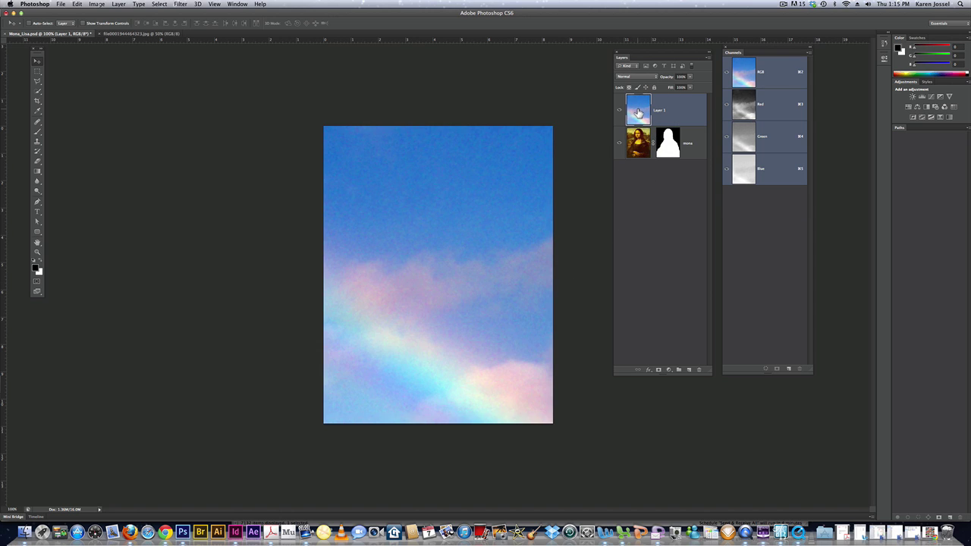
- Rename the rainbow layer as sky and place it beneath the mona layer
double_click(660, 111)
text(sky)
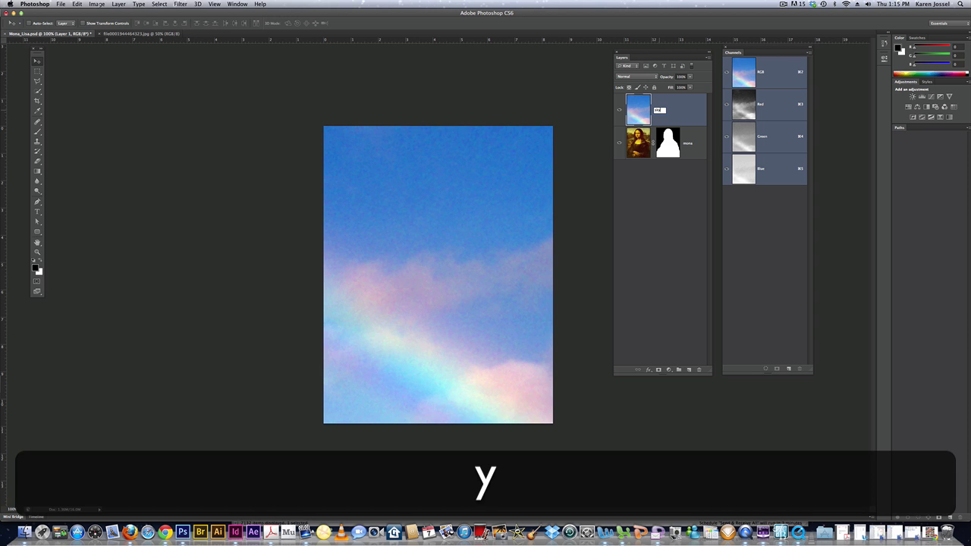
key(Return)
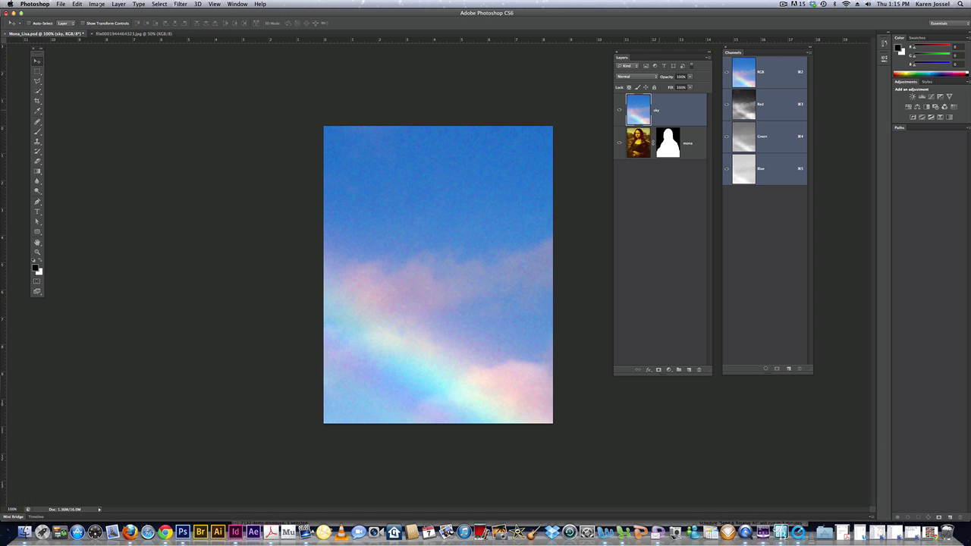
drag(666, 133, 665, 156)
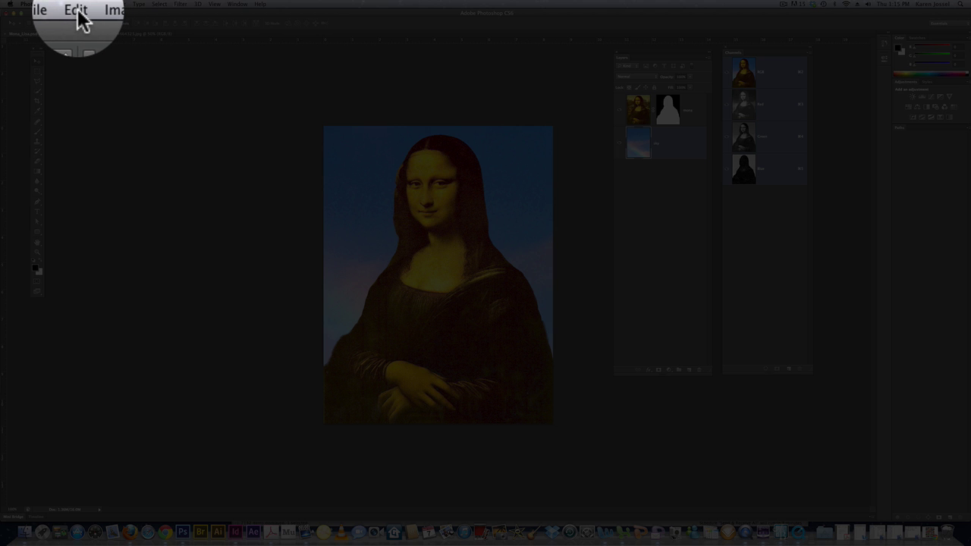
- Free Transform the sky layer proportionally to about 48% and reposition it behind the figure
click(78, 5)
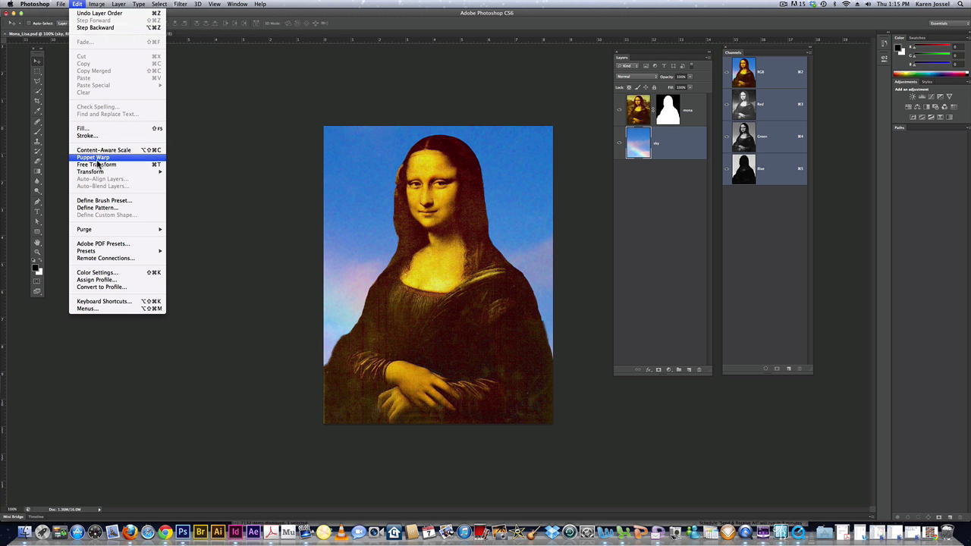
click(97, 165)
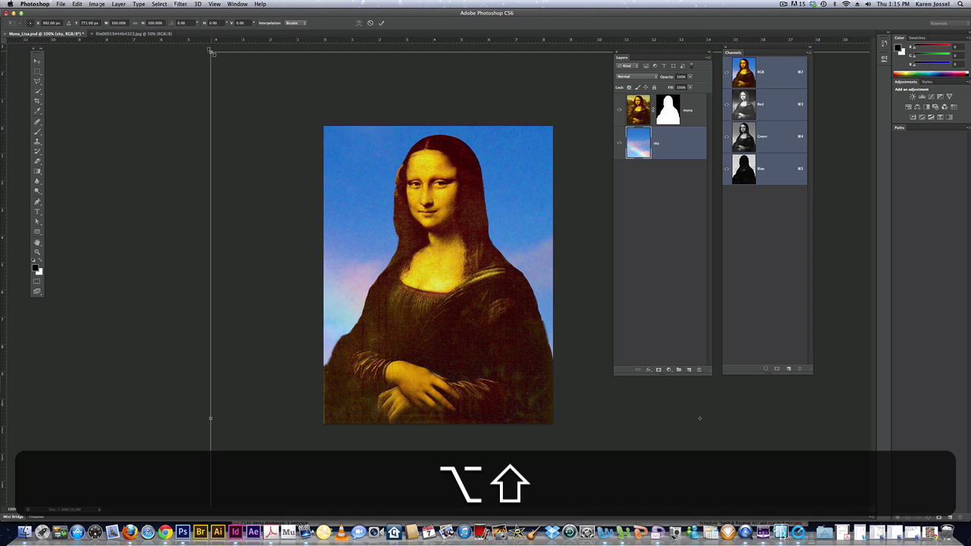
drag(213, 52, 438, 302)
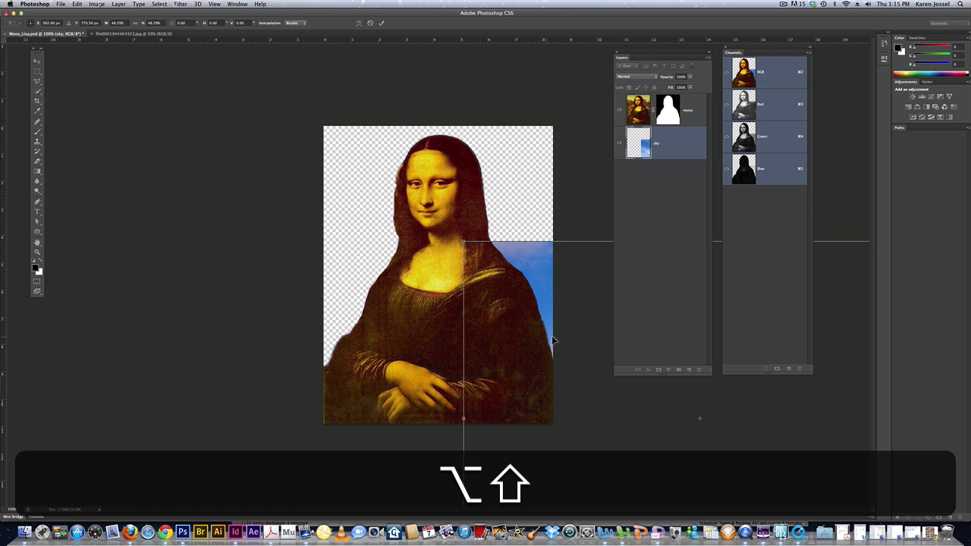
drag(580, 275, 372, 66)
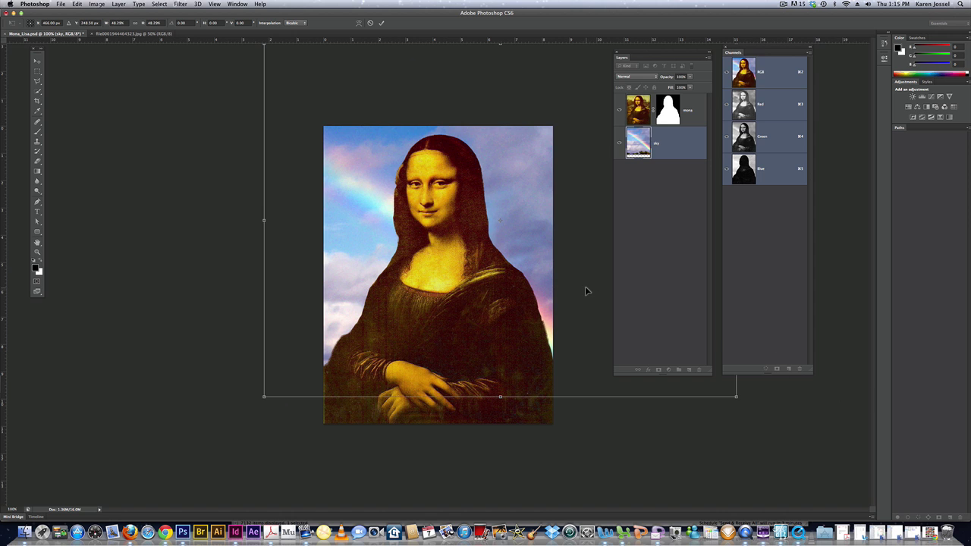
drag(578, 260, 513, 268)
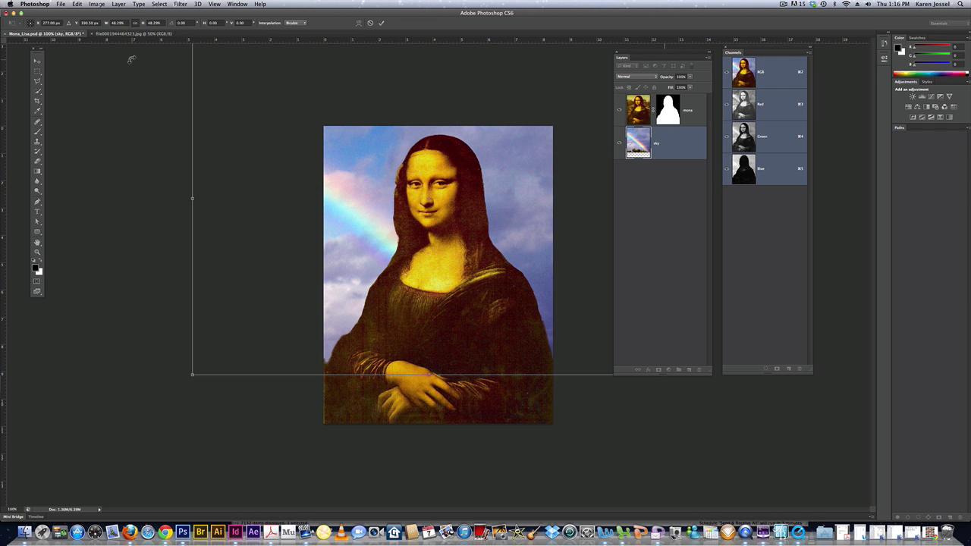
- Scale the sky layer to 35% in width and height, move it down to cover the background, and apply the transform
click(156, 23)
text(35)
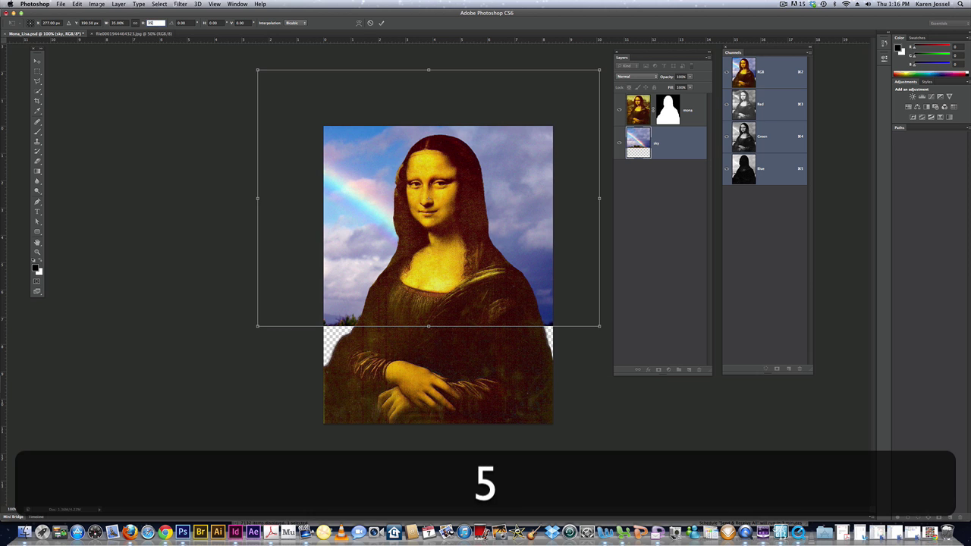
drag(485, 218, 479, 263)
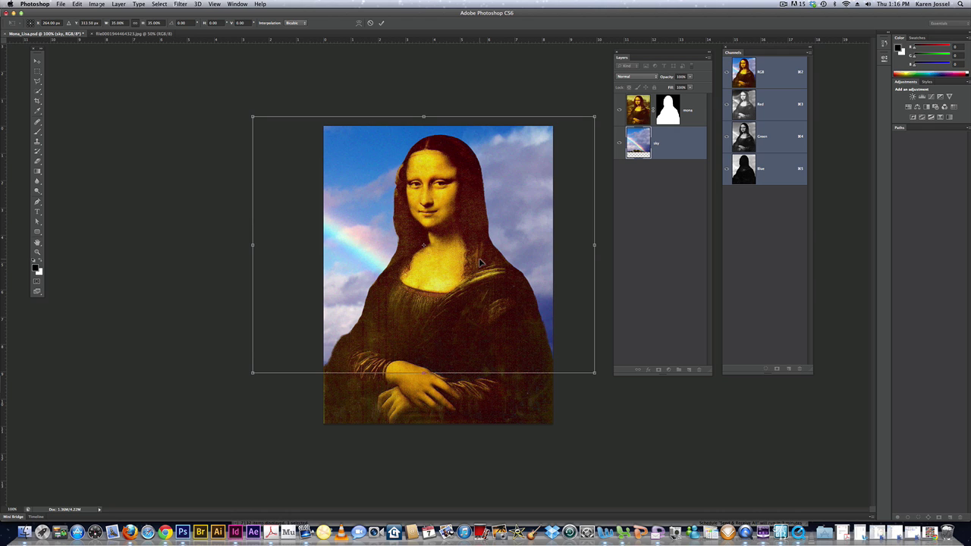
key(Return)
key(Return)
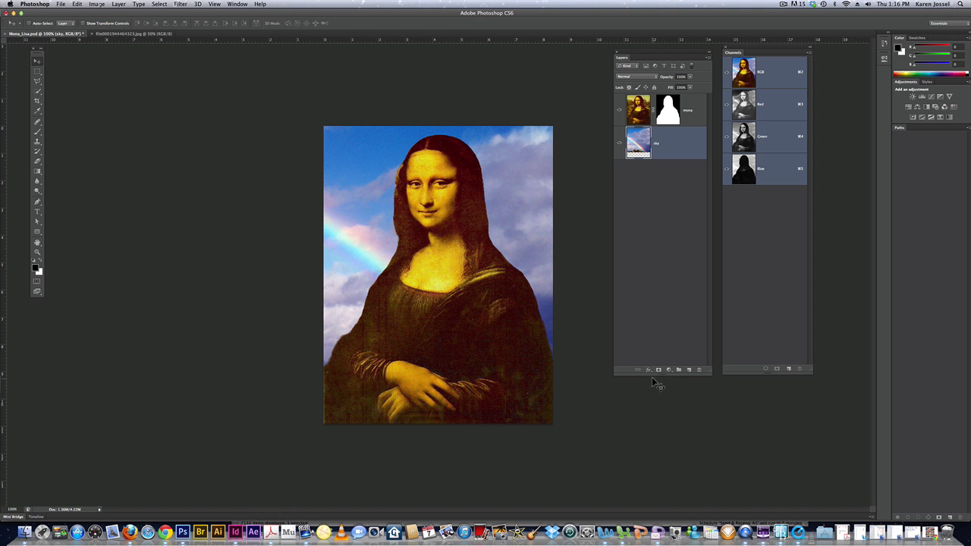
click(649, 370)
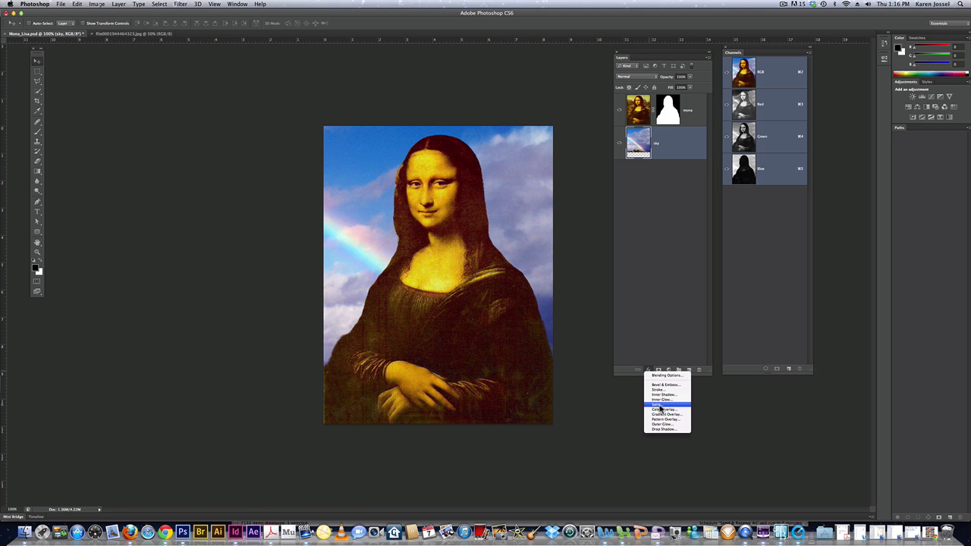
click(661, 430)
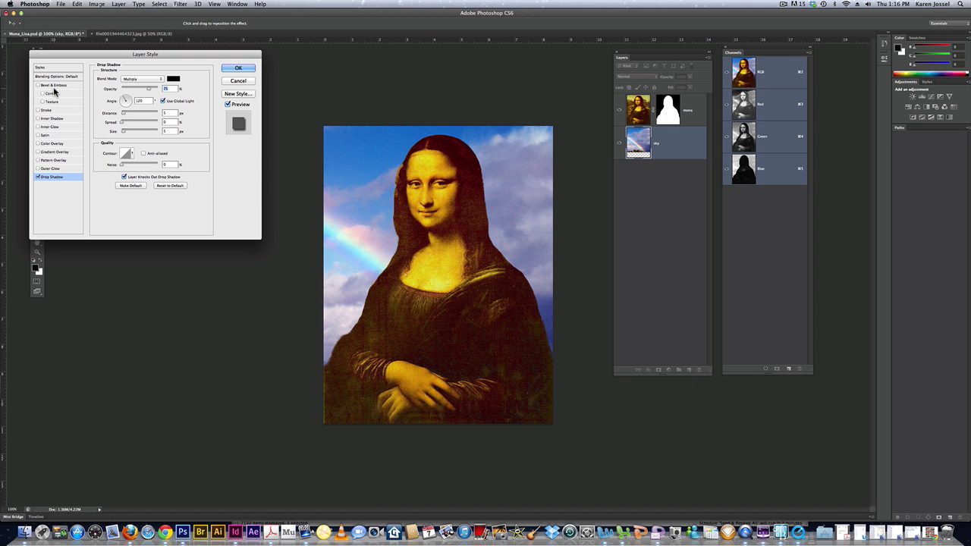
drag(125, 112, 144, 114)
click(237, 68)
- Add a Drop Shadow to the mona layer with a 26 px distance and an increased size
click(696, 112)
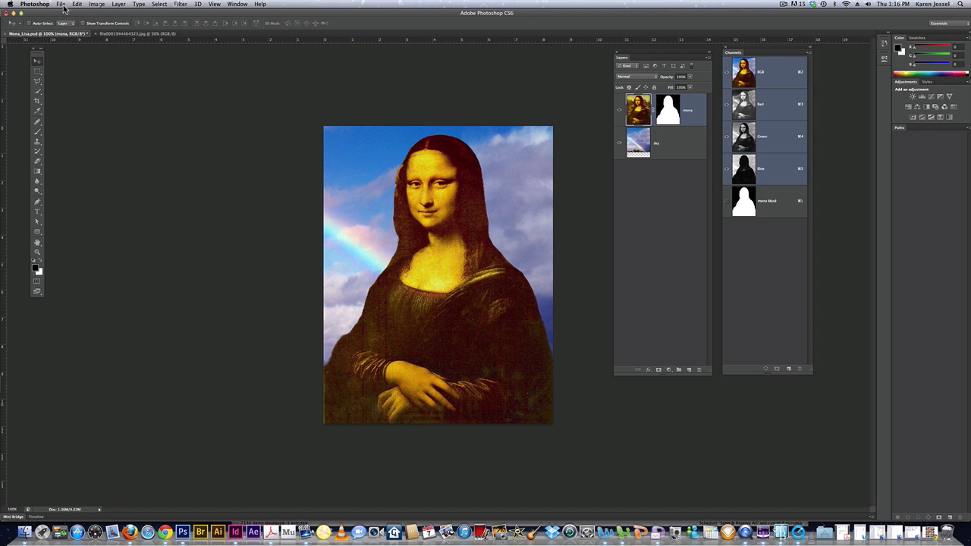
click(649, 370)
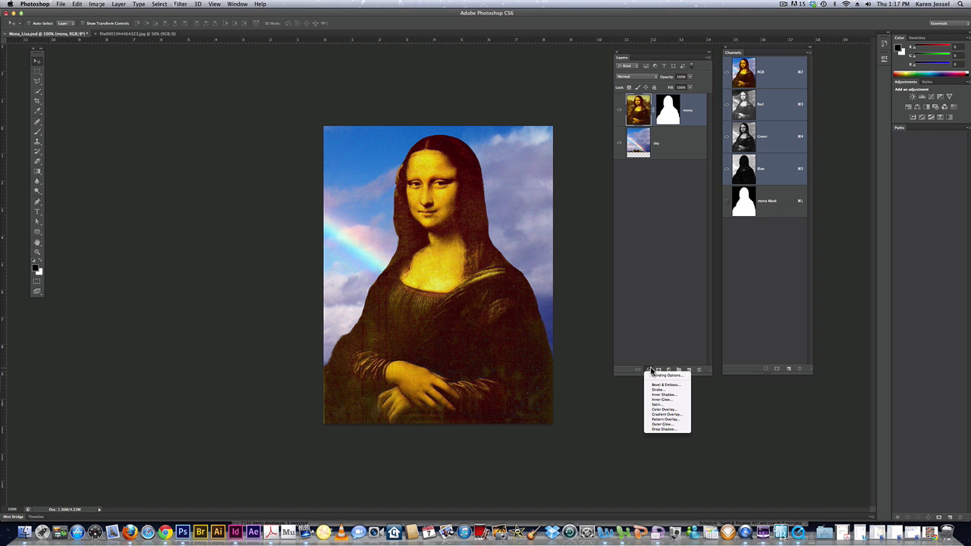
click(665, 430)
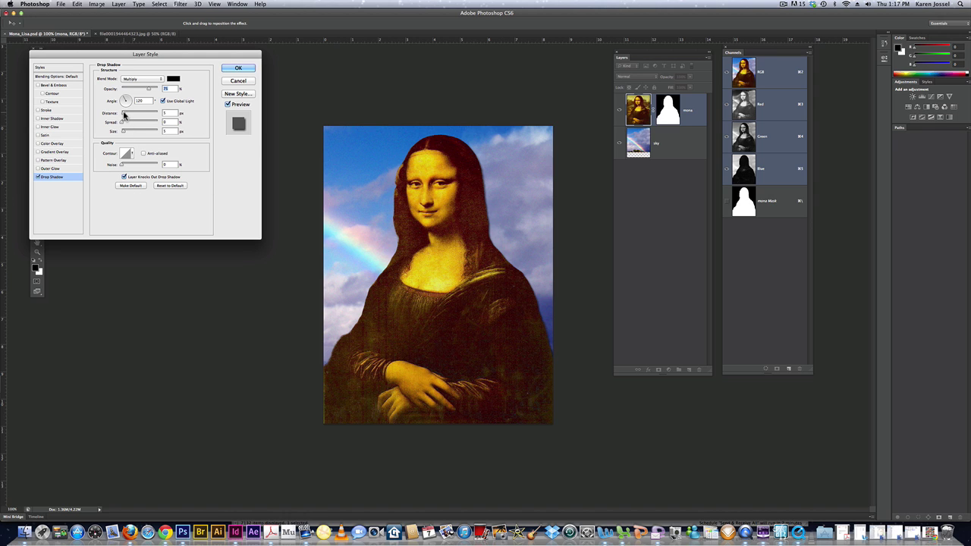
drag(122, 113, 129, 135)
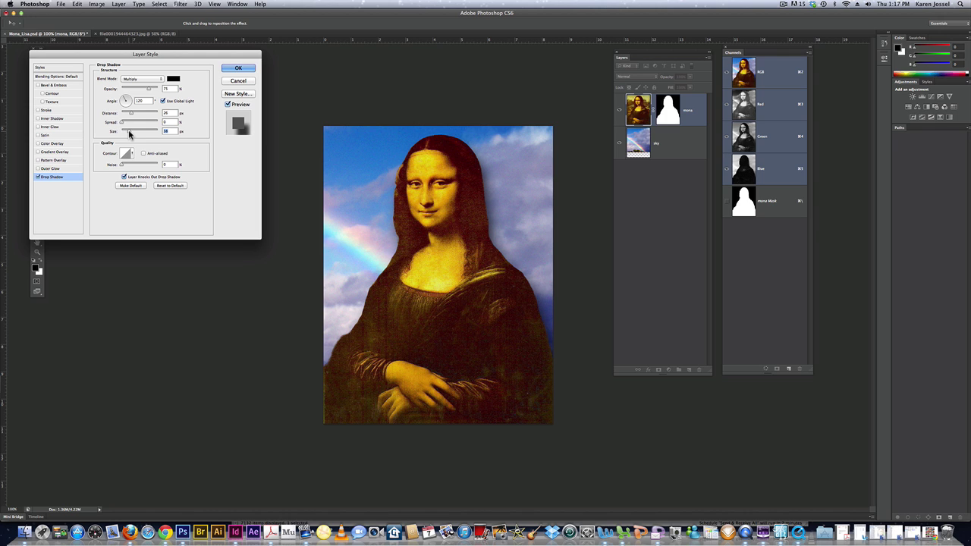
click(237, 68)
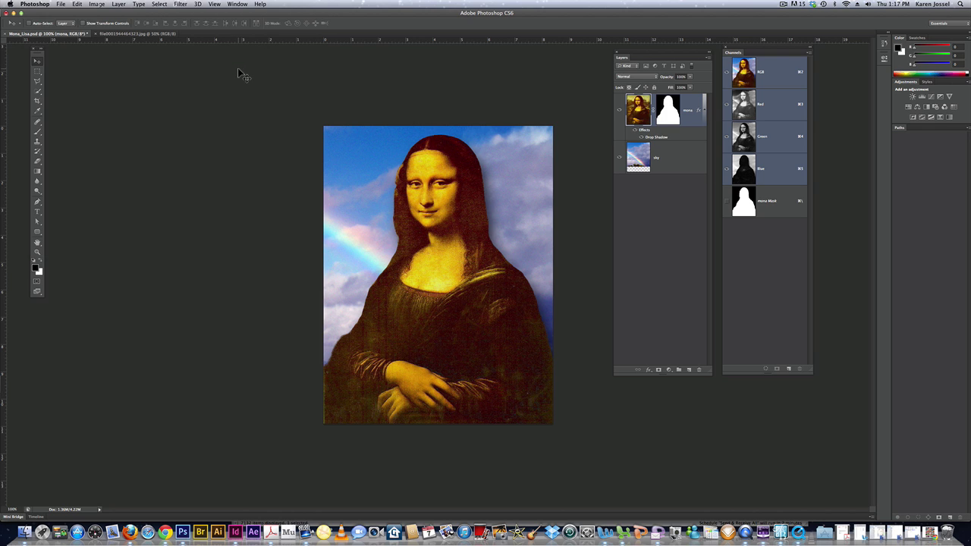
- Save the document as a new Photoshop file, putting the author's full name before Mona_Lisa in the file name
click(59, 5)
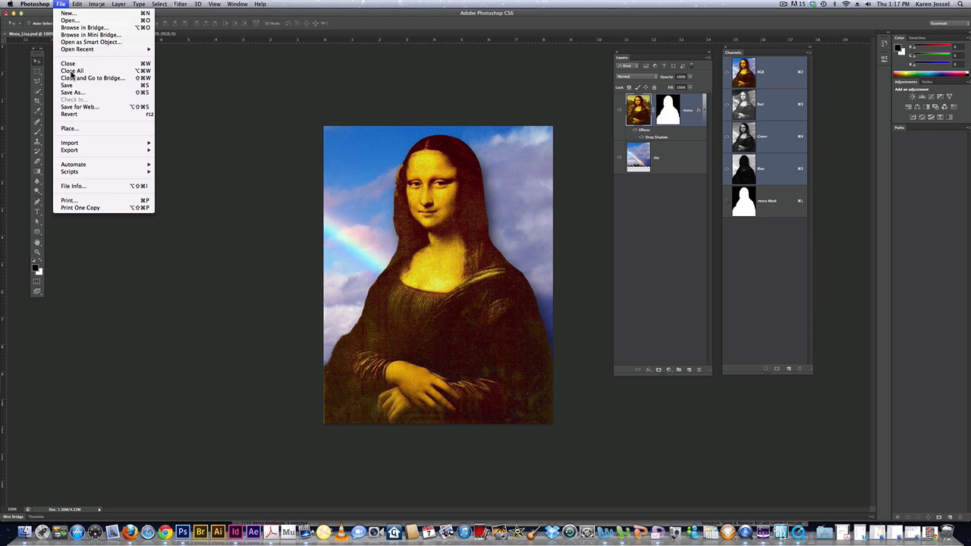
click(72, 98)
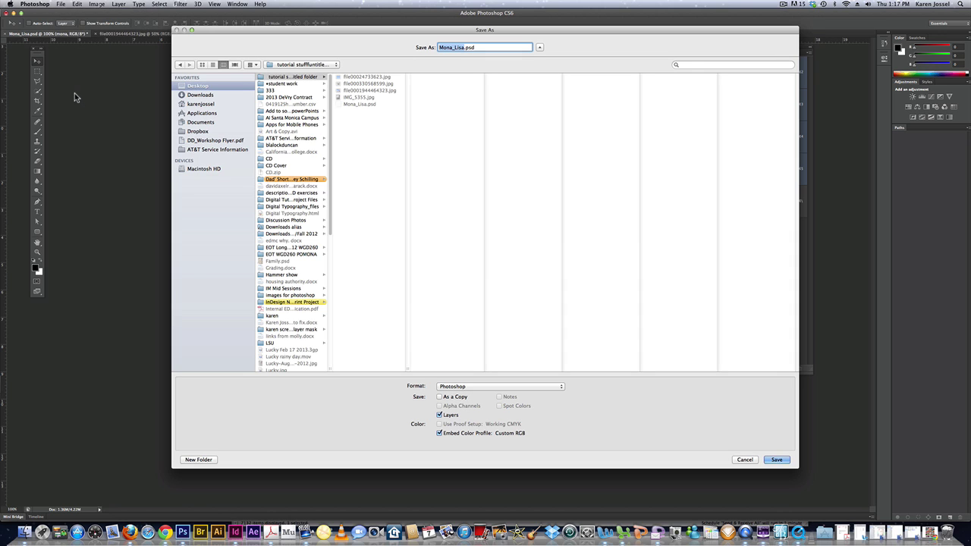
click(438, 47)
text(Karen Jo)
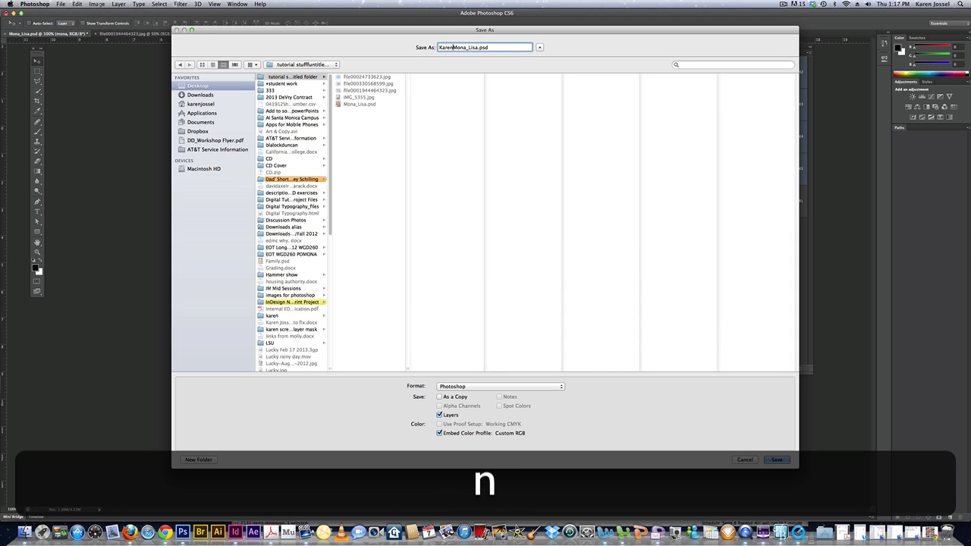
text(sse)
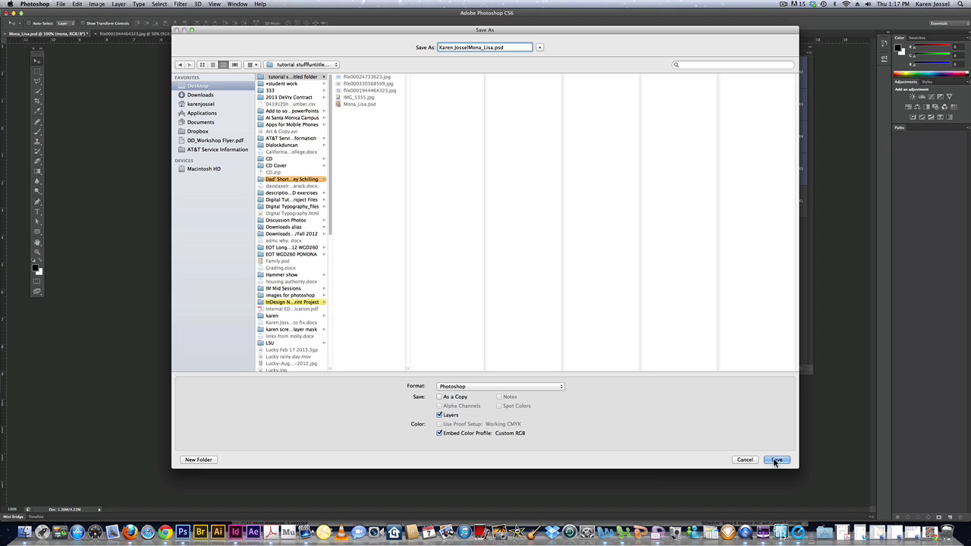
text(l)
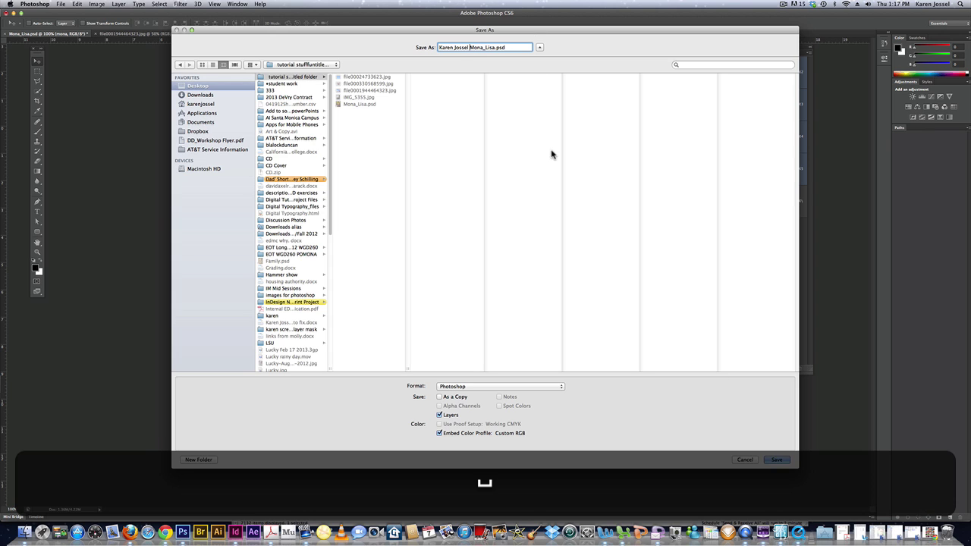
click(776, 460)
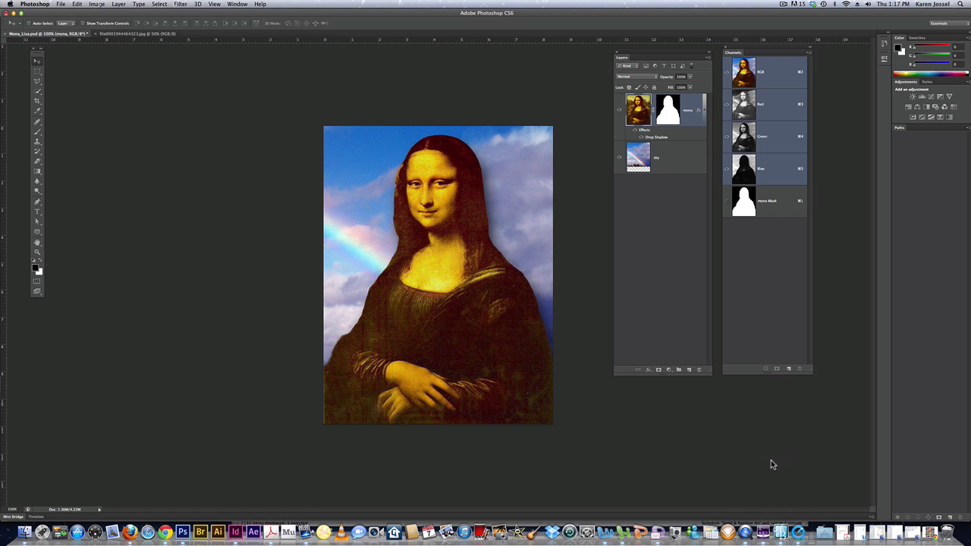